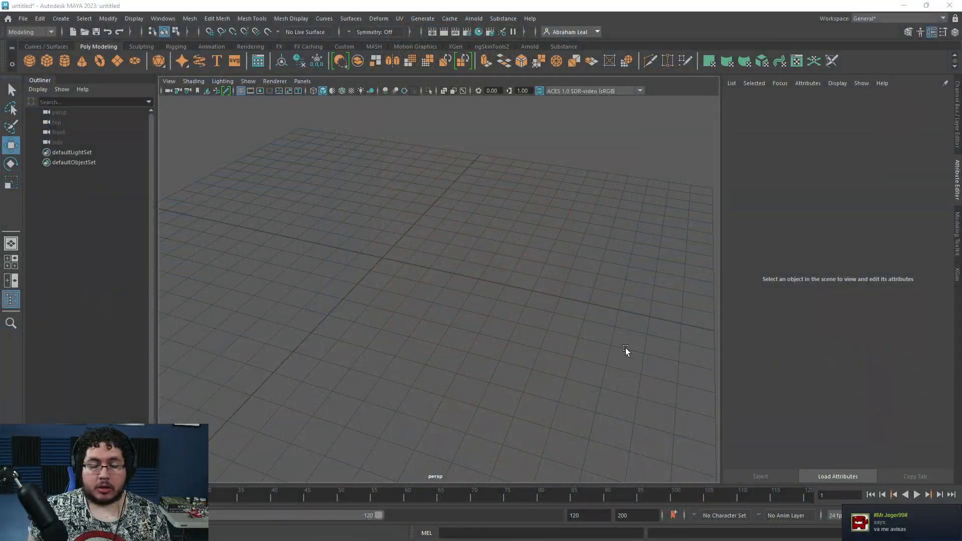
# Preview the boolean operation choices and orbit the empty grid to a working angle
pyautogui.keyDown('alt'); pyautogui.moveTo(555, 332); pyautogui.dragTo(471, 312); pyautogui.keyUp('alt')
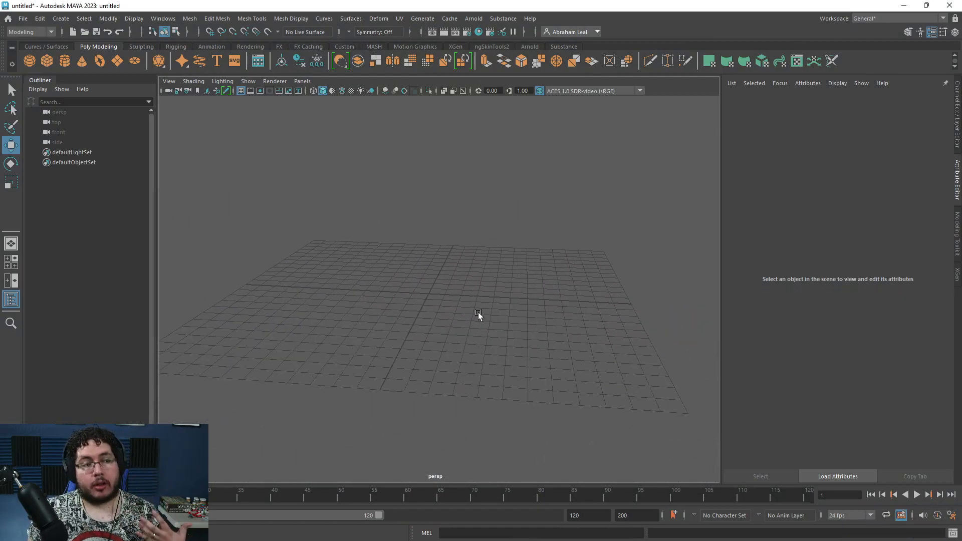
pyautogui.rightClick(343, 61)
pyautogui.click(488, 188)
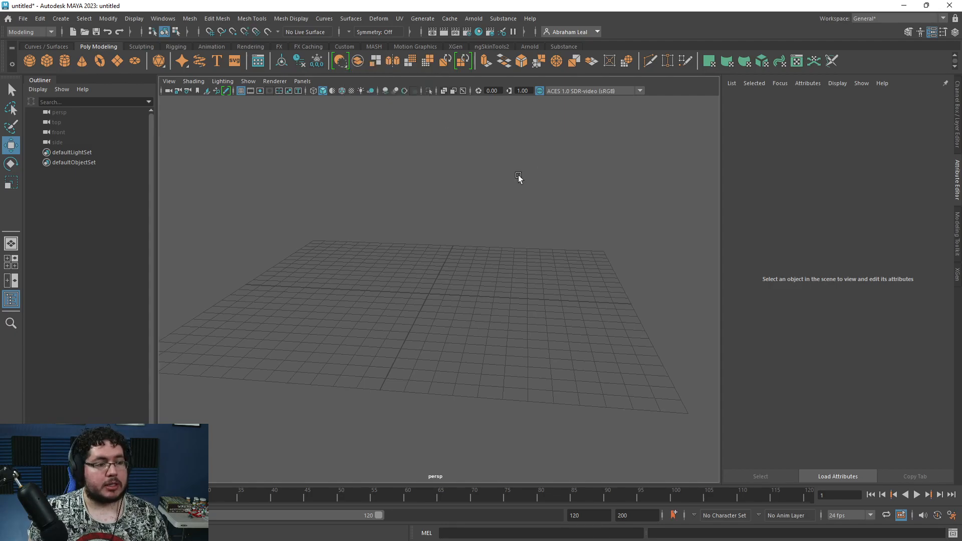
pyautogui.keyDown('alt'); pyautogui.moveTo(519, 176); pyautogui.dragTo(187, 194); pyautogui.keyUp('alt')
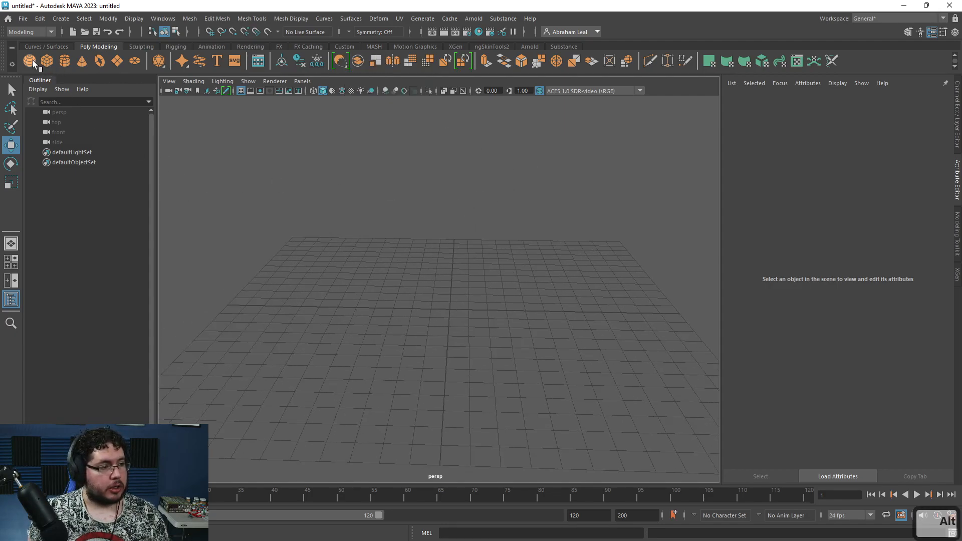
# Create a poly cube and scale it into a wide flat slab on the grid
pyautogui.click(46, 61)
pyautogui.press('r')
pyautogui.moveTo(449, 309)
pyautogui.mouseDown()
pyautogui.moveTo(481, 286)
pyautogui.moveTo(449, 298)
pyautogui.mouseUp()
pyautogui.moveTo(511, 293)
pyautogui.keyDown('alt'); pyautogui.mouseDown()
pyautogui.moveTo(451, 249)
pyautogui.moveTo(472, 265)
pyautogui.moveTo(515, 240)
pyautogui.mouseUp(); pyautogui.keyUp('alt')
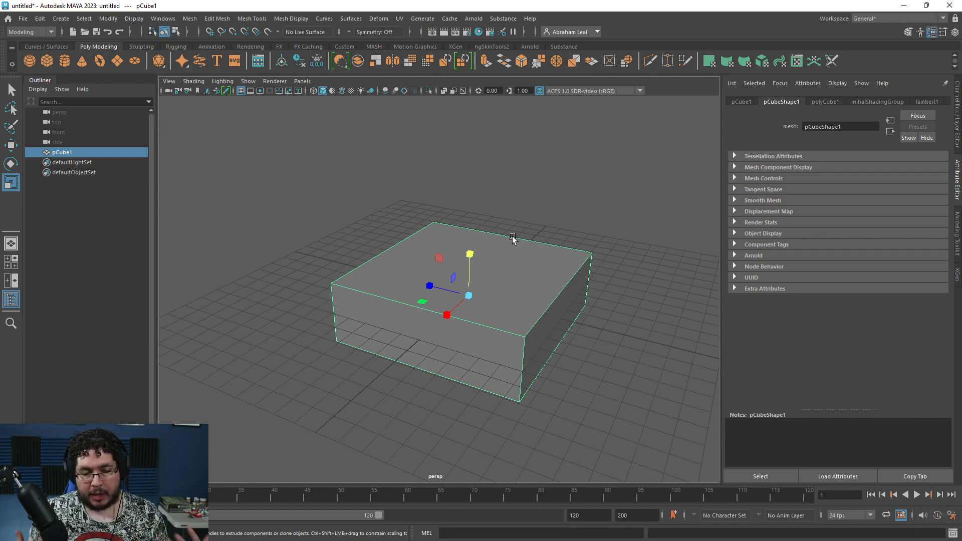
pyautogui.click(497, 224)
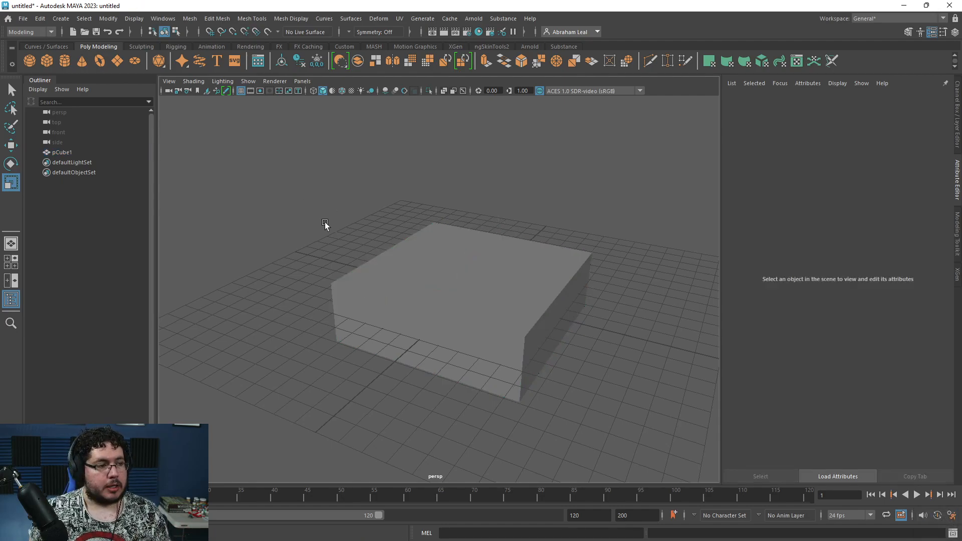
# Create a second cube, move it over the slab's corner, and select both boxes
pyautogui.click(45, 59)
pyautogui.press('w')
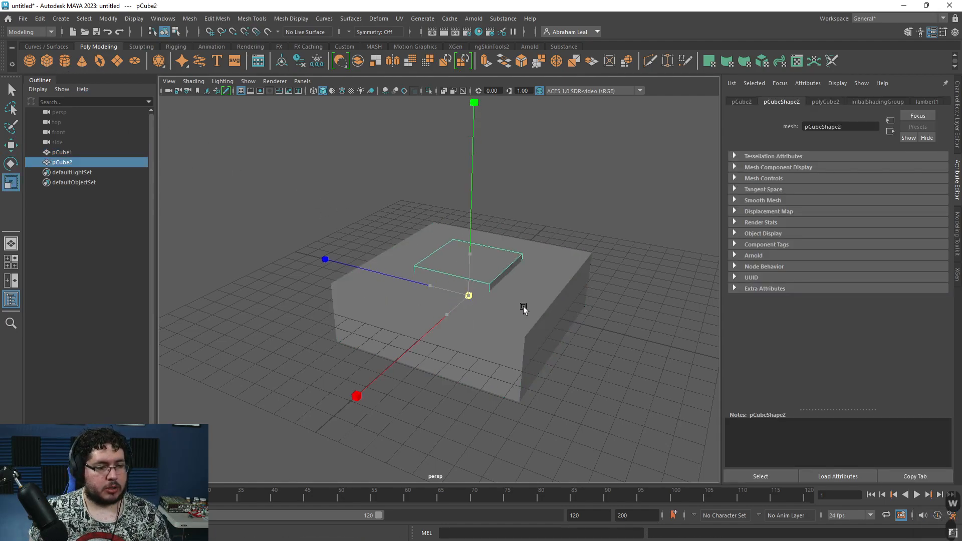
pyautogui.moveTo(468, 301)
pyautogui.mouseDown()
pyautogui.moveTo(476, 271)
pyautogui.moveTo(533, 318)
pyautogui.moveTo(532, 361)
pyautogui.mouseUp()
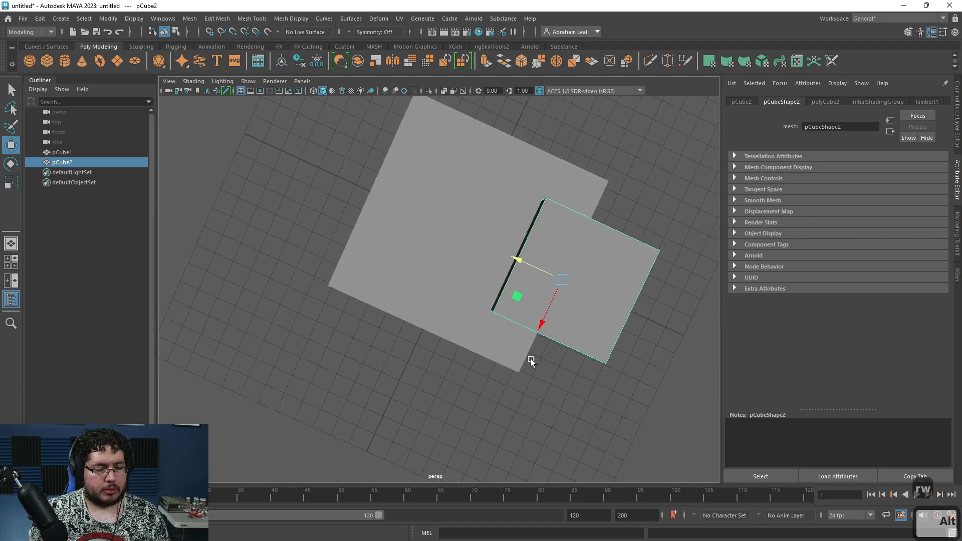
pyautogui.moveTo(489, 264)
pyautogui.mouseDown()
pyautogui.moveTo(468, 258)
pyautogui.moveTo(485, 265)
pyautogui.mouseUp()
pyautogui.click(569, 159)
pyautogui.keyDown('alt'); pyautogui.moveTo(428, 218); pyautogui.dragTo(421, 256); pyautogui.keyUp('alt')
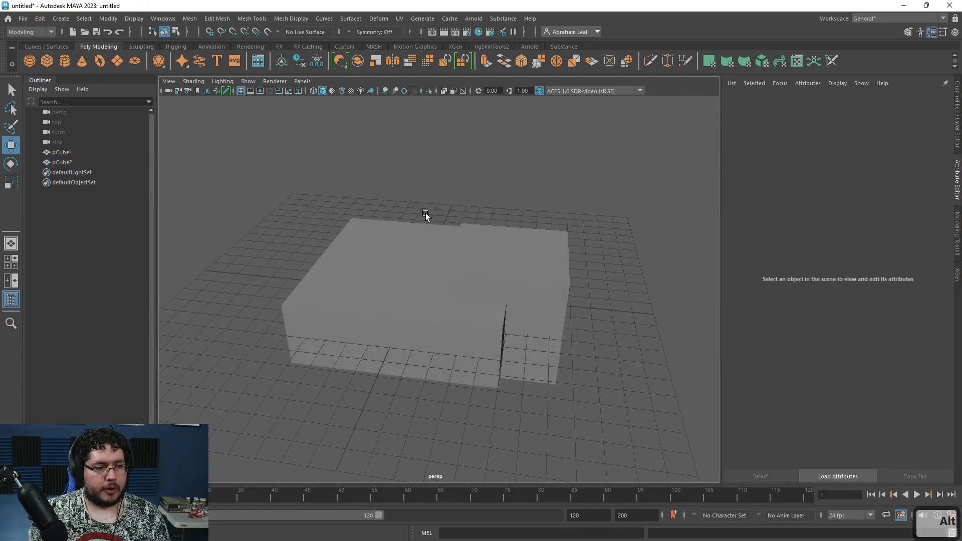
pyautogui.click(383, 259)
pyautogui.keyDown('shift'); pyautogui.click(539, 250); pyautogui.keyUp('shift')
# Subtract the second cube from the slab with Booleans Difference (A - B) and select polySurface1
pyautogui.click(190, 18)
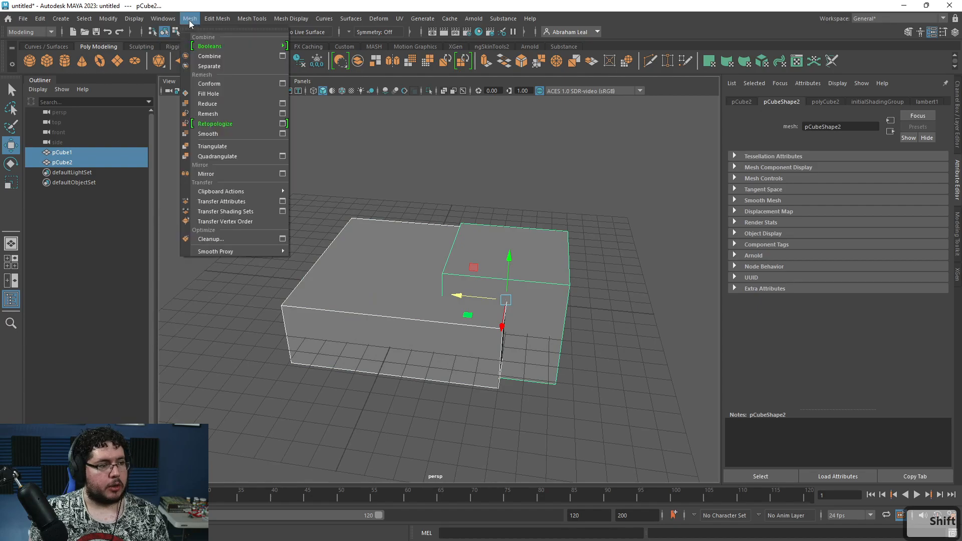
pyautogui.moveTo(211, 46)
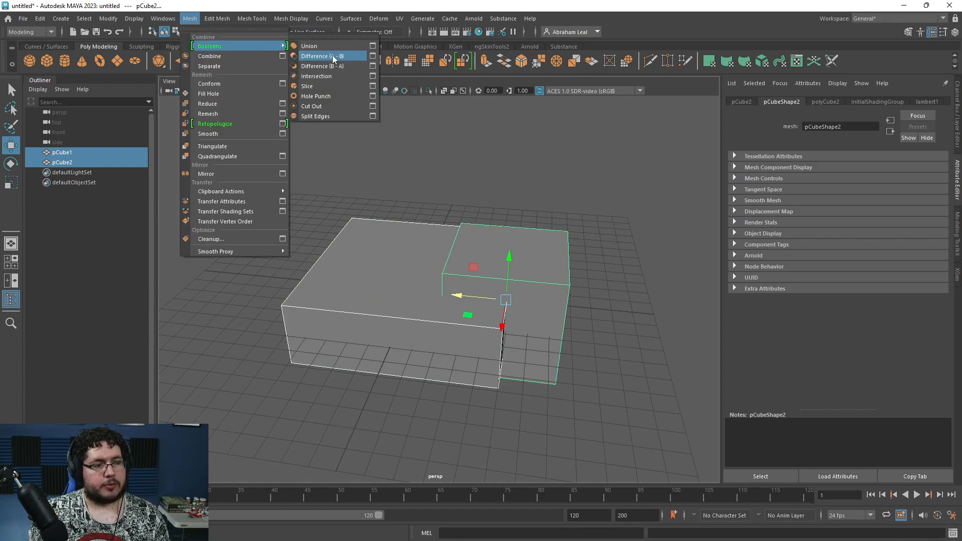
pyautogui.click(342, 57)
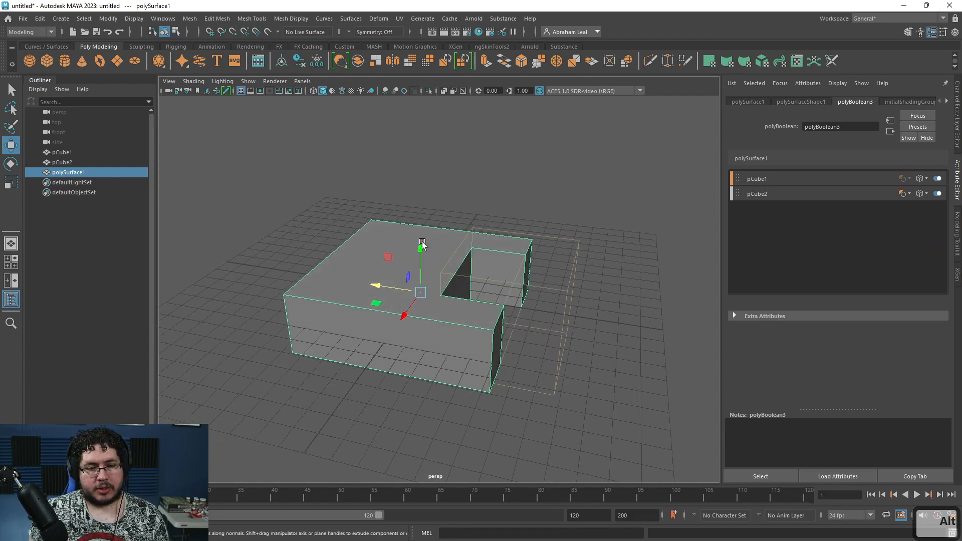
pyautogui.moveTo(444, 275)
pyautogui.keyDown('alt'); pyautogui.mouseDown()
pyautogui.moveTo(460, 277)
pyautogui.moveTo(512, 226)
pyautogui.moveTo(485, 228)
pyautogui.mouseUp(); pyautogui.keyUp('alt')
pyautogui.click(525, 209)
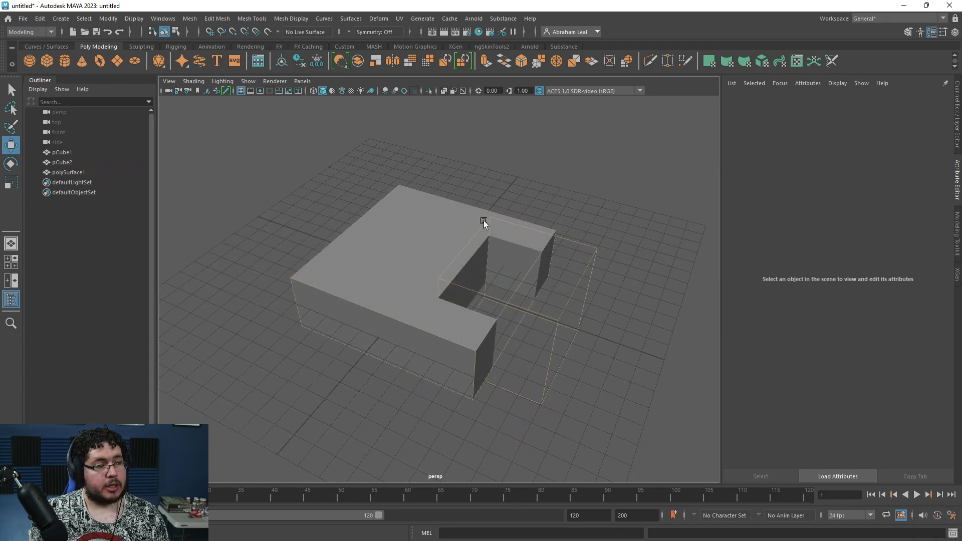
pyautogui.keyDown('alt'); pyautogui.moveTo(520, 247); pyautogui.dragTo(379, 266); pyautogui.keyUp('alt')
pyautogui.click(421, 301)
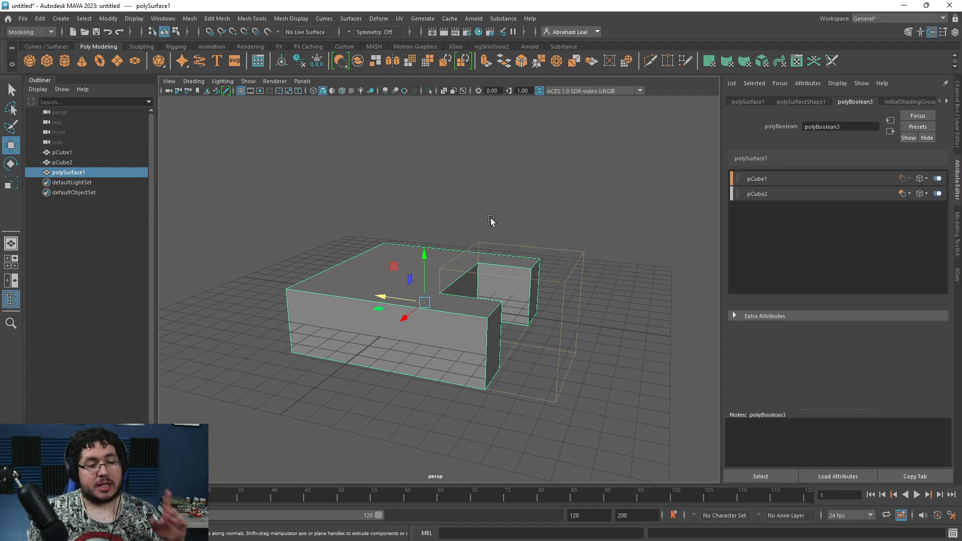
pyautogui.keyDown('alt'); pyautogui.moveTo(431, 219); pyautogui.dragTo(573, 232); pyautogui.keyUp('alt')
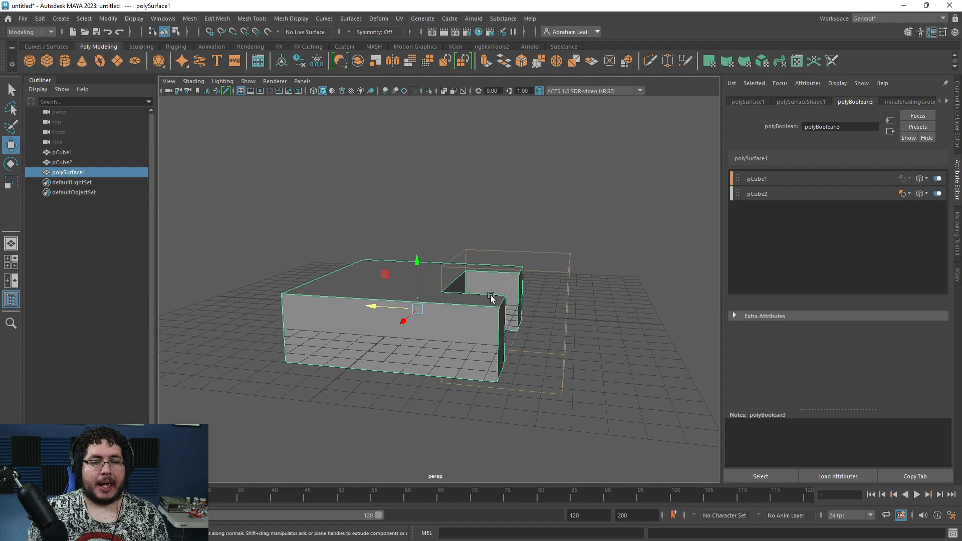
pyautogui.click(538, 284)
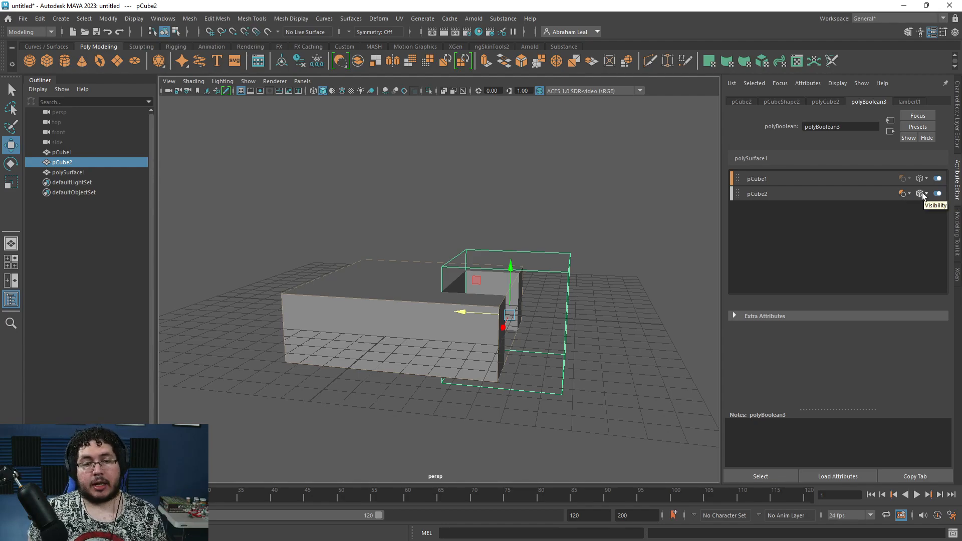
pyautogui.click(938, 195)
pyautogui.click(938, 195)
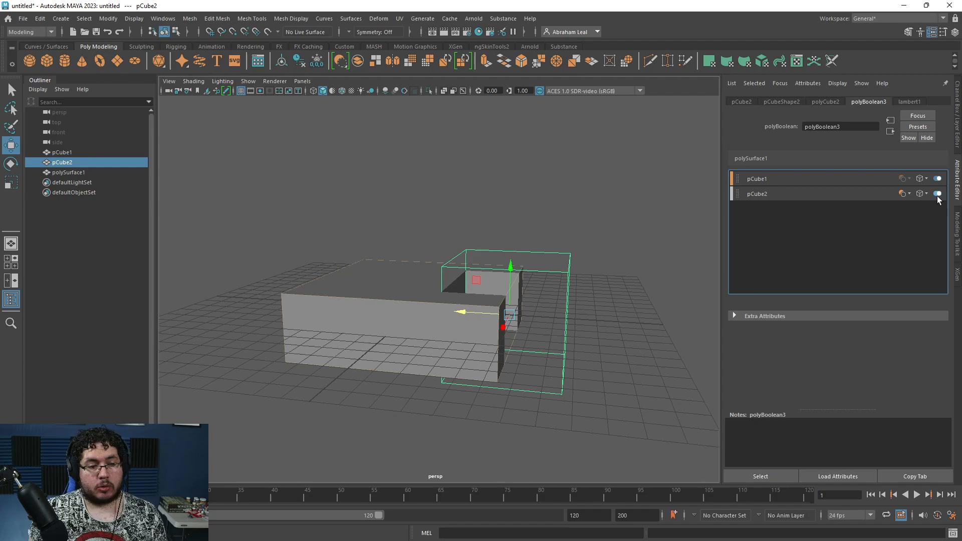
pyautogui.moveTo(646, 255)
pyautogui.keyDown('alt'); pyautogui.mouseDown()
pyautogui.moveTo(631, 288)
pyautogui.moveTo(584, 262)
pyautogui.moveTo(492, 324)
pyautogui.moveTo(374, 357)
pyautogui.mouseUp(); pyautogui.keyUp('alt')
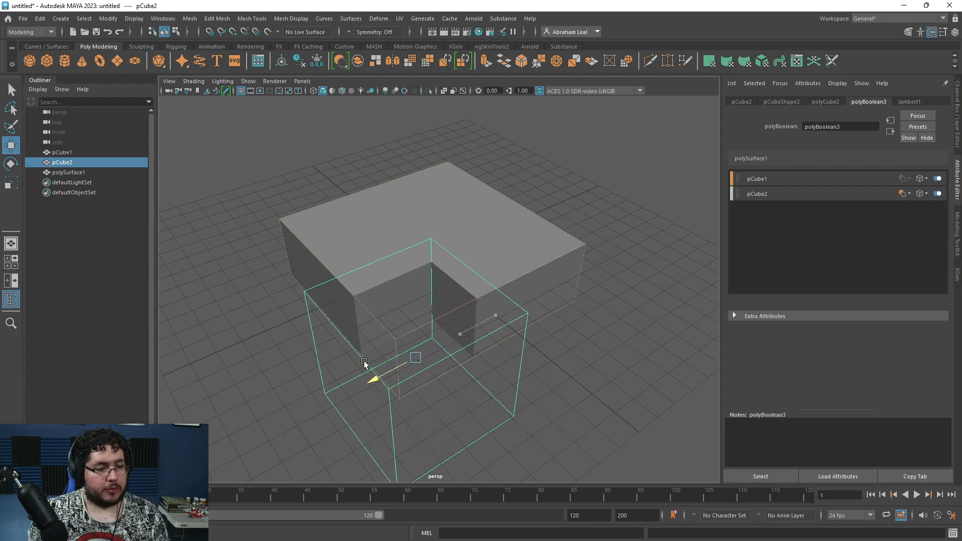
pyautogui.moveTo(451, 301)
pyautogui.keyDown('alt'); pyautogui.mouseDown()
pyautogui.moveTo(421, 255)
pyautogui.moveTo(429, 252)
pyautogui.mouseUp(); pyautogui.keyUp('alt')
pyautogui.click(433, 252)
pyautogui.keyDown('alt'); pyautogui.moveTo(519, 245); pyautogui.dragTo(513, 257); pyautogui.keyUp('alt')
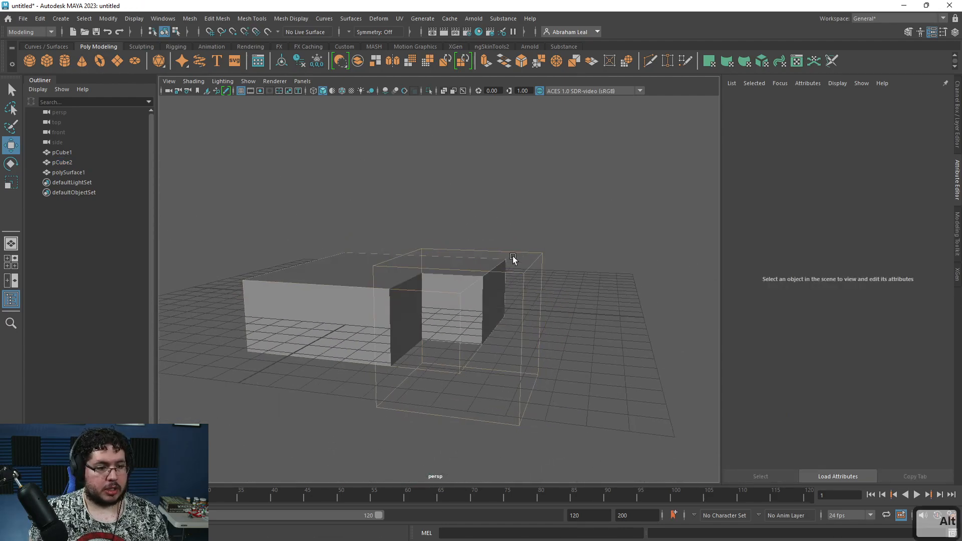
# Raise the new cylinder, select it with the notched box, and apply Booleans Difference
pyautogui.hotkey('ctrl', 'shift', 'c')
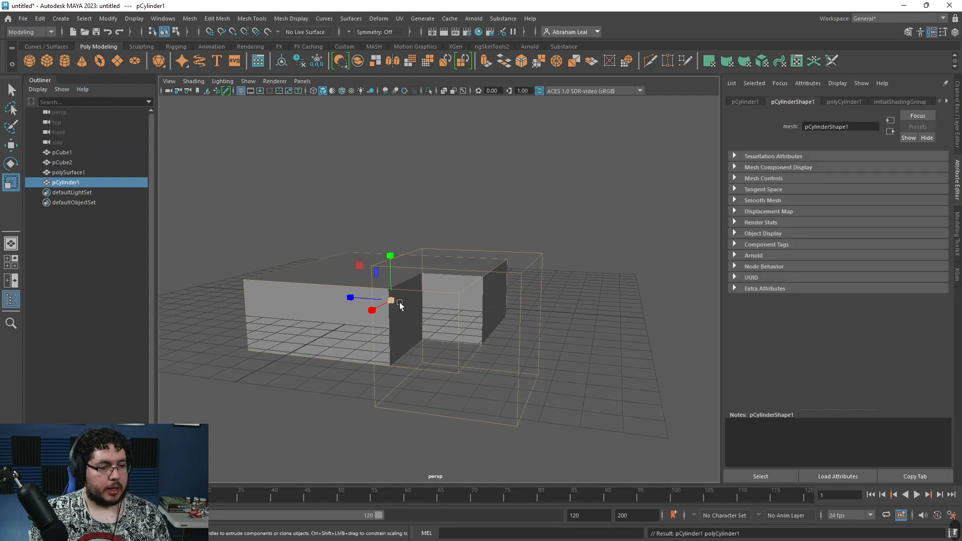
pyautogui.press('w')
pyautogui.moveTo(391, 300)
pyautogui.mouseDown()
pyautogui.moveTo(397, 239)
pyautogui.moveTo(451, 219)
pyautogui.mouseUp()
pyautogui.keyDown('shift'); pyautogui.click(391, 256); pyautogui.keyUp('shift')
pyautogui.keyDown('shift'); pyautogui.click(508, 197); pyautogui.keyUp('shift')
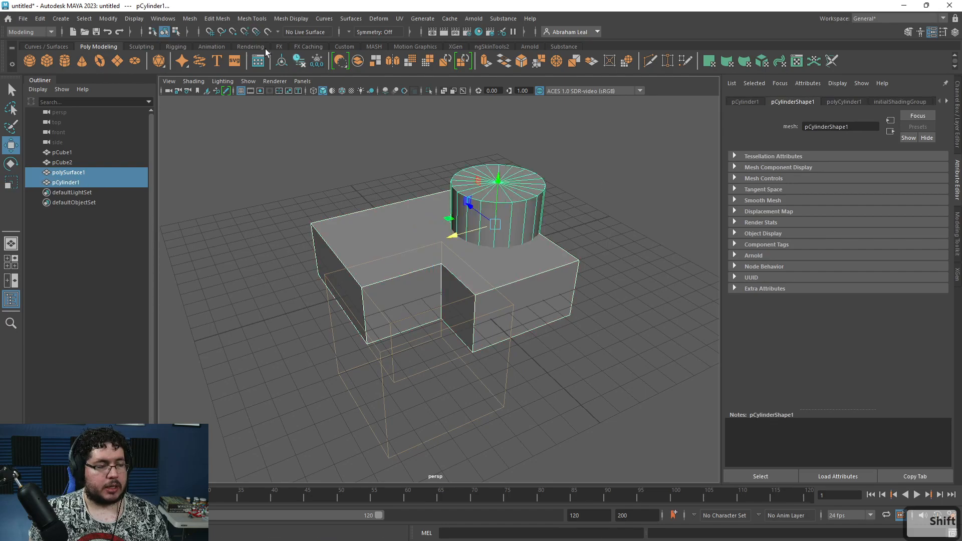
pyautogui.click(191, 18)
pyautogui.click(335, 60)
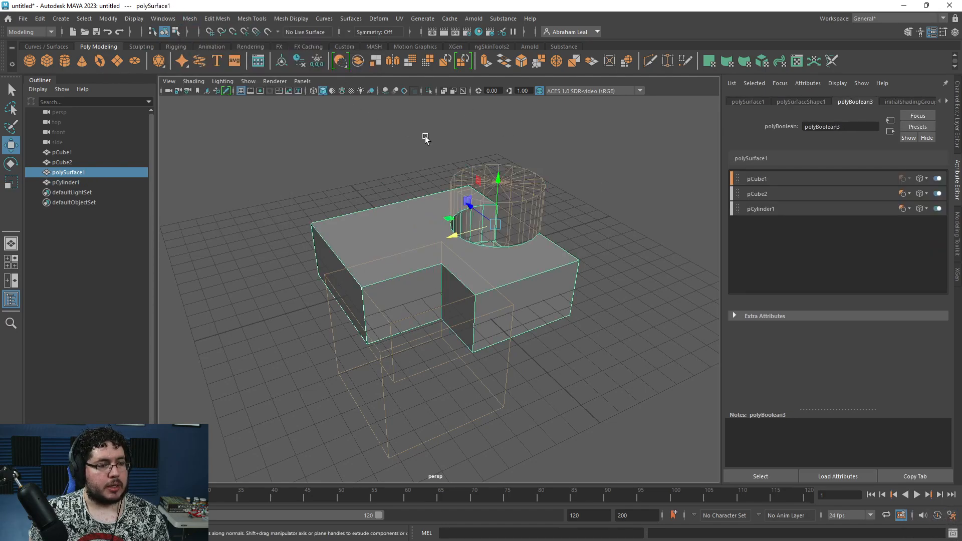
pyautogui.click(568, 156)
# Move the cylinder cutter into the box edge and lower it to carve a round cutout
pyautogui.press('z')
pyautogui.press('z')
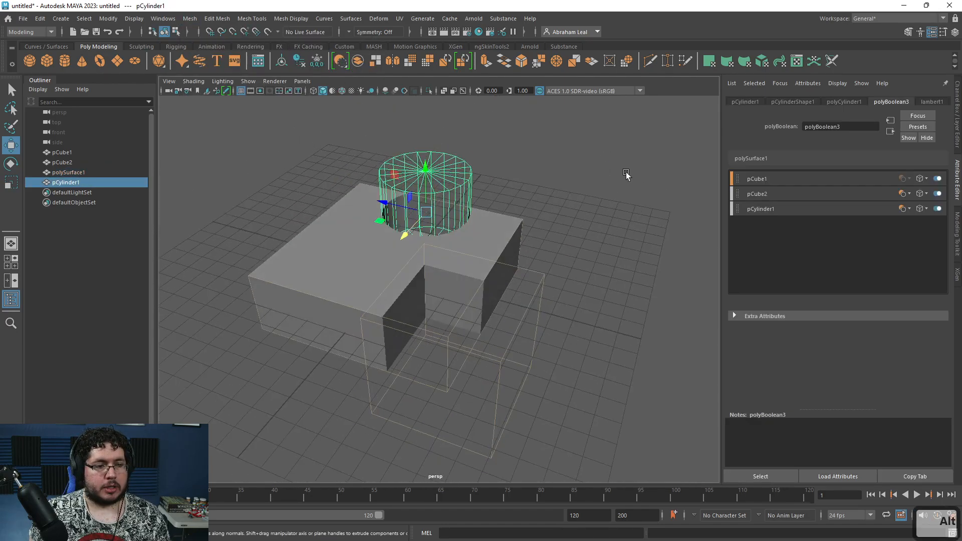
pyautogui.moveTo(527, 240)
pyautogui.keyDown('alt'); pyautogui.mouseDown()
pyautogui.moveTo(575, 226)
pyautogui.moveTo(482, 271)
pyautogui.mouseUp(); pyautogui.keyUp('alt')
pyautogui.moveTo(556, 256); pyautogui.dragTo(544, 279)
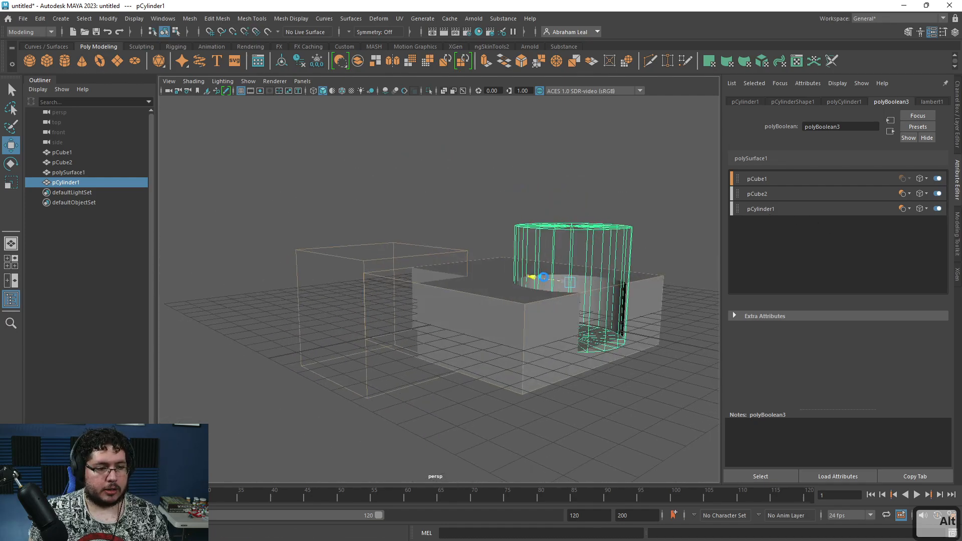
pyautogui.moveTo(586, 237)
pyautogui.mouseDown()
pyautogui.moveTo(587, 271)
pyautogui.moveTo(636, 244)
pyautogui.mouseUp()
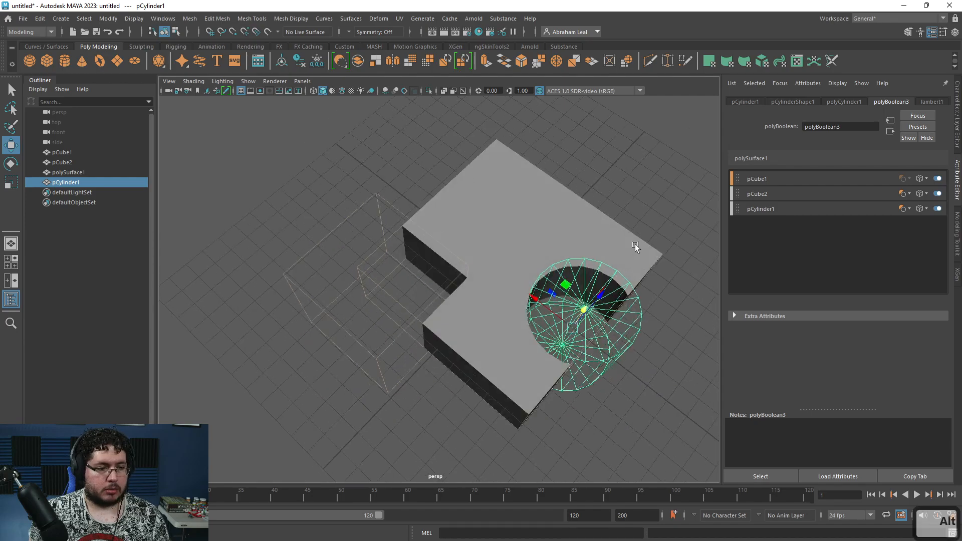
pyautogui.click(661, 183)
pyautogui.moveTo(661, 183)
pyautogui.keyDown('alt'); pyautogui.mouseDown()
pyautogui.moveTo(506, 235)
pyautogui.moveTo(452, 187)
pyautogui.mouseUp(); pyautogui.keyUp('alt')
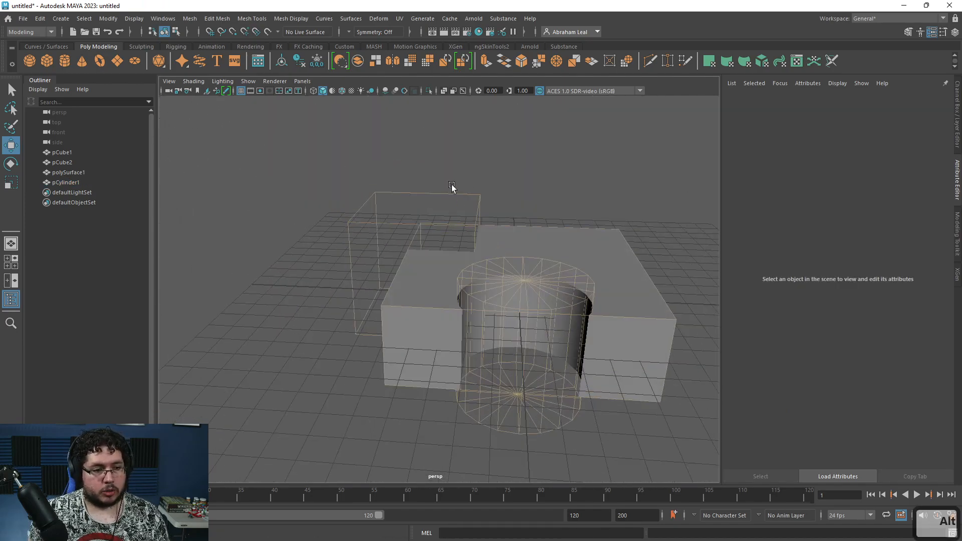
# Try rotating pCube2, undo it, then stretch the cutter cube wider and select the result mesh
pyautogui.click(452, 192)
pyautogui.press('e')
pyautogui.moveTo(451, 205); pyautogui.dragTo(436, 221)
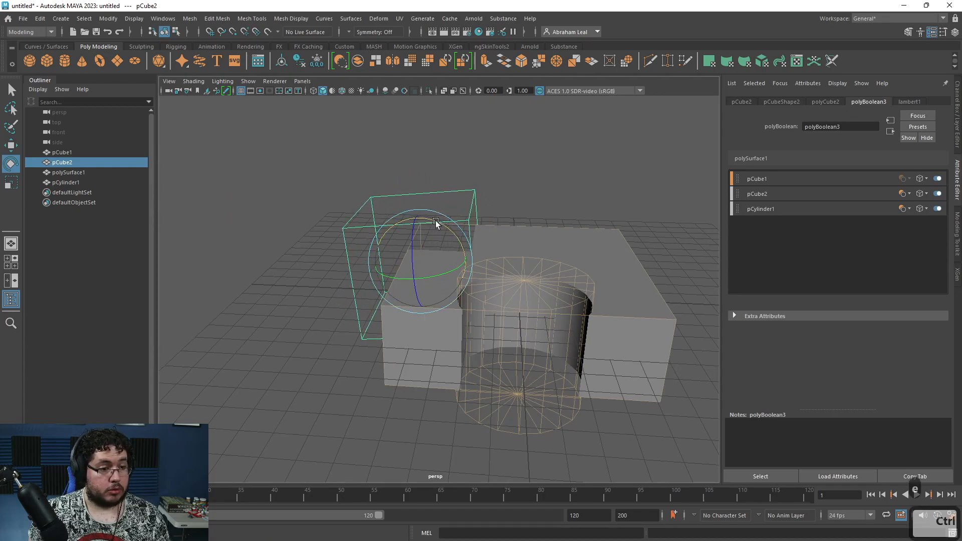
pyautogui.hotkey('ctrl', 'z')
pyautogui.press('r')
pyautogui.keyDown('ctrl'); pyautogui.moveTo(452, 263); pyautogui.dragTo(587, 259); pyautogui.keyUp('ctrl')
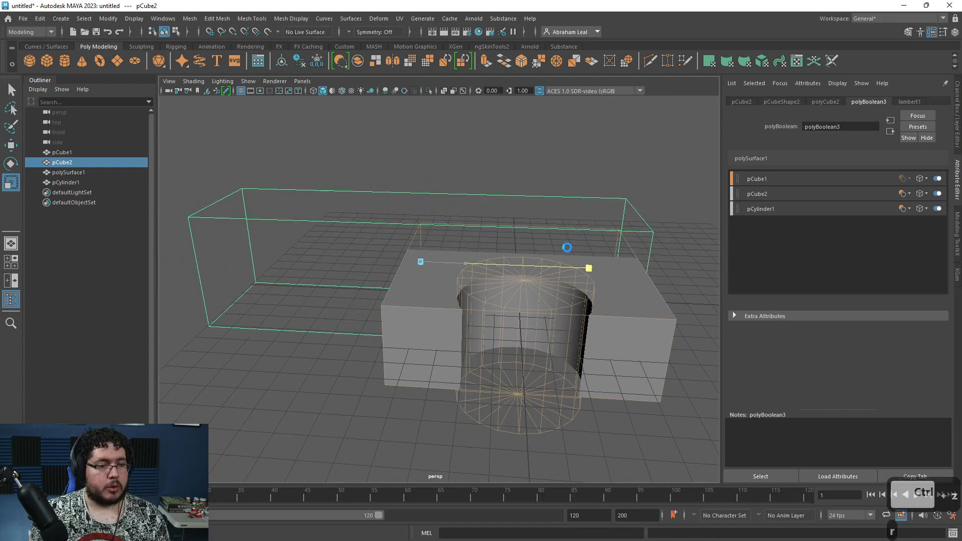
pyautogui.moveTo(466, 249)
pyautogui.keyDown('alt'); pyautogui.mouseDown()
pyautogui.moveTo(494, 220)
pyautogui.moveTo(574, 192)
pyautogui.mouseUp(); pyautogui.keyUp('alt')
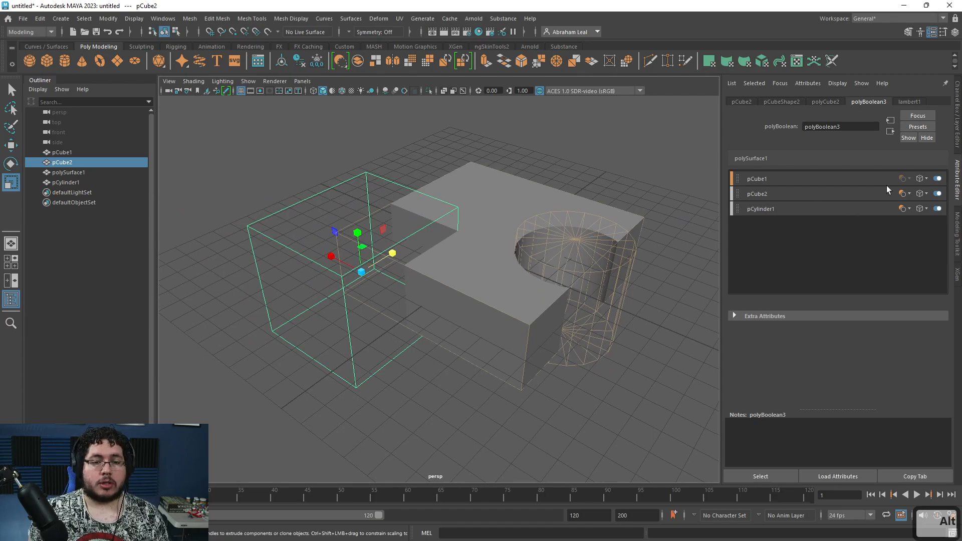
pyautogui.moveTo(483, 250)
pyautogui.keyDown('alt'); pyautogui.mouseDown()
pyautogui.moveTo(506, 226)
pyautogui.moveTo(482, 249)
pyautogui.mouseUp(); pyautogui.keyUp('alt')
pyautogui.click(530, 190)
pyautogui.click(496, 263)
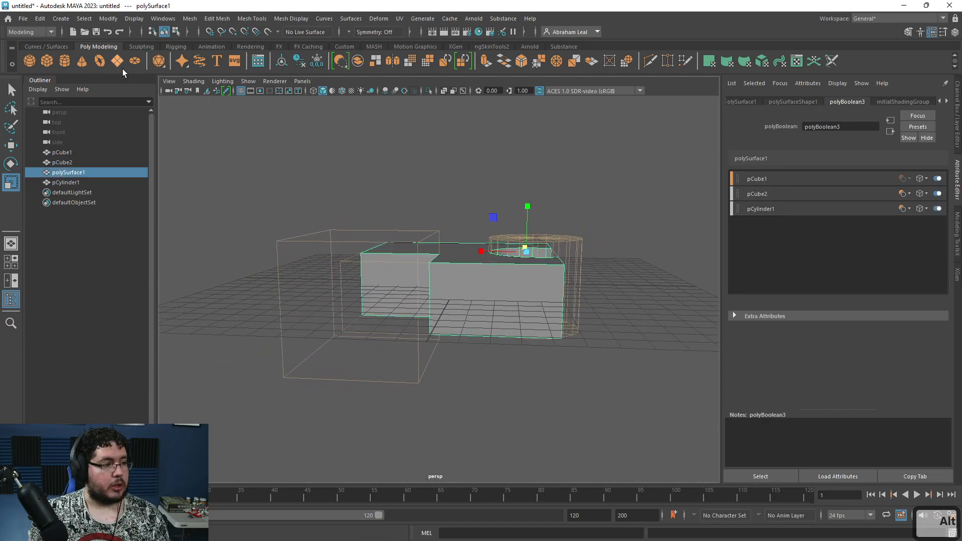
# Slide the cylinder hole down-left across the block and switch to the top orthographic view
pyautogui.keyDown('alt'); pyautogui.moveTo(421, 301); pyautogui.dragTo(526, 226); pyautogui.keyUp('alt')
pyautogui.click(547, 238)
pyautogui.scroll(3, 548, 238)
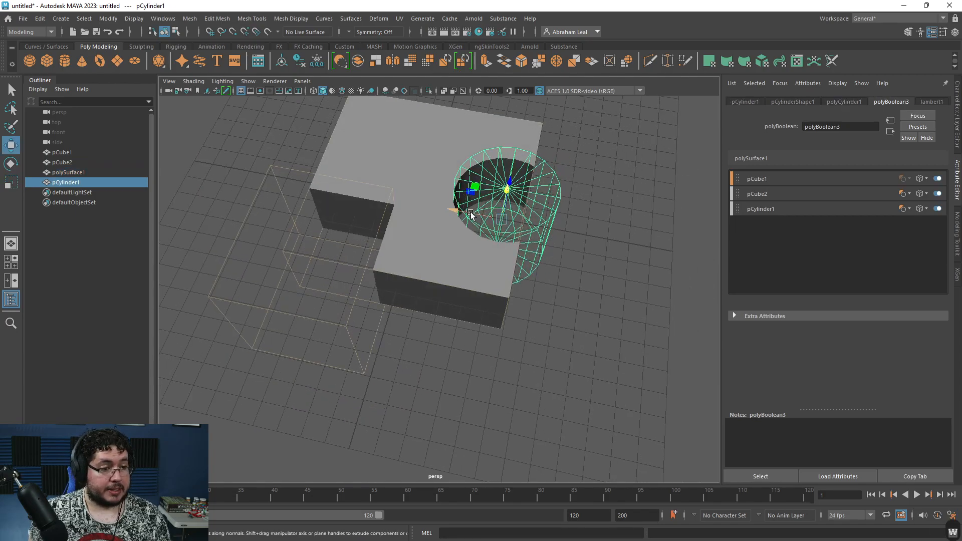
pyautogui.moveTo(472, 214)
pyautogui.mouseDown()
pyautogui.moveTo(410, 192)
pyautogui.moveTo(384, 220)
pyautogui.mouseUp()
pyautogui.moveTo(411, 176)
pyautogui.mouseDown()
pyautogui.moveTo(351, 221)
pyautogui.moveTo(444, 196)
pyautogui.moveTo(526, 248)
pyautogui.moveTo(481, 226)
pyautogui.moveTo(474, 233)
pyautogui.mouseUp()
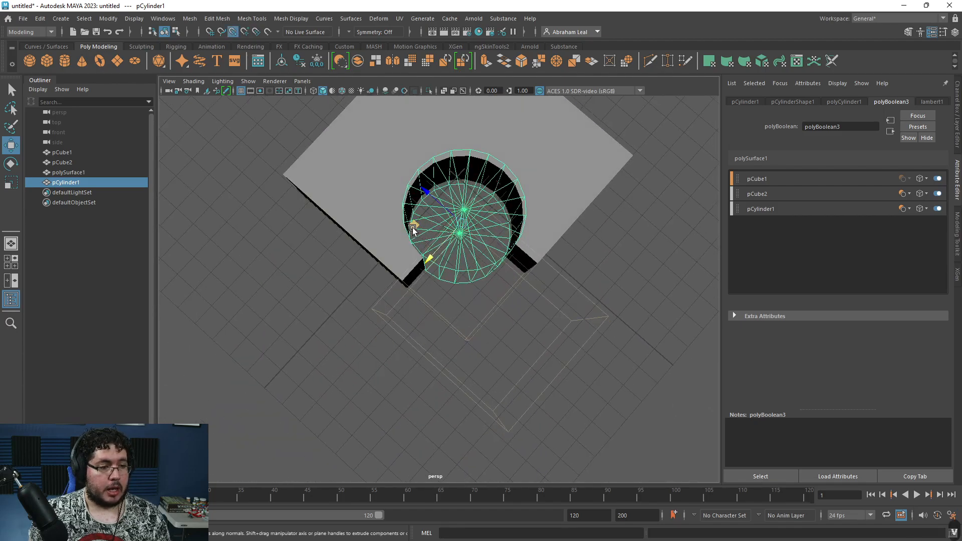
pyautogui.press('space')
pyautogui.click(501, 247)
pyautogui.moveTo(489, 235)
pyautogui.keyDown('alt'); pyautogui.mouseDown(button='right')
pyautogui.moveTo(519, 229)
pyautogui.moveTo(481, 226)
pyautogui.mouseUp(button='right'); pyautogui.keyUp('alt')
pyautogui.scroll(-2, 474, 249)
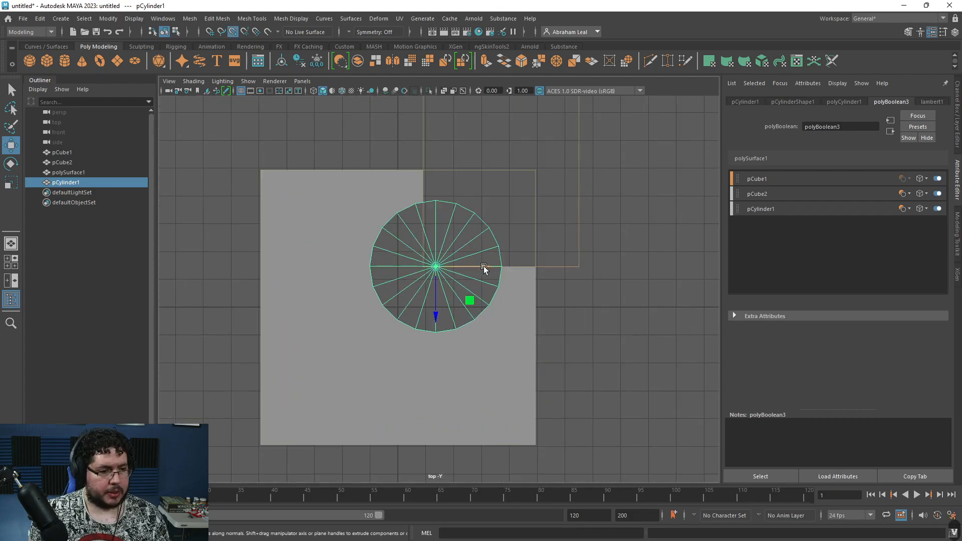
# Shift pCube2 up-right and place pCylinder1's centre exactly at the notch corner
pyautogui.click(473, 259)
pyautogui.click(577, 204)
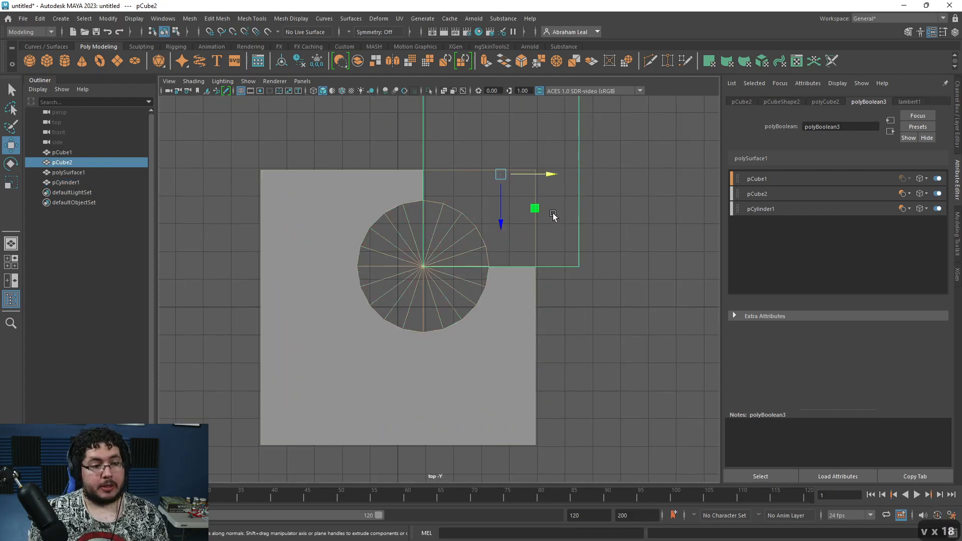
pyautogui.moveTo(502, 180)
pyautogui.mouseDown()
pyautogui.moveTo(526, 184)
pyautogui.moveTo(538, 170)
pyautogui.mouseUp()
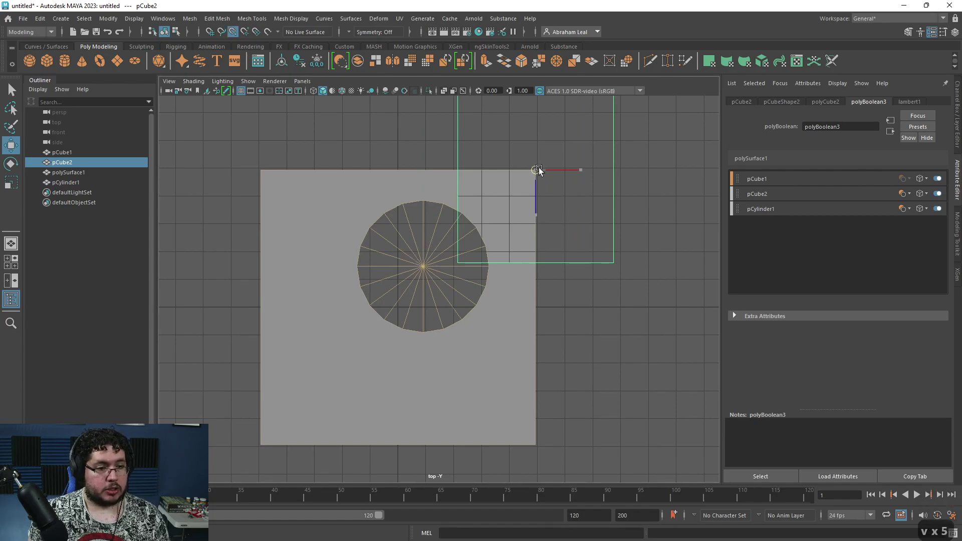
pyautogui.click(434, 239)
pyautogui.moveTo(423, 264); pyautogui.dragTo(461, 269)
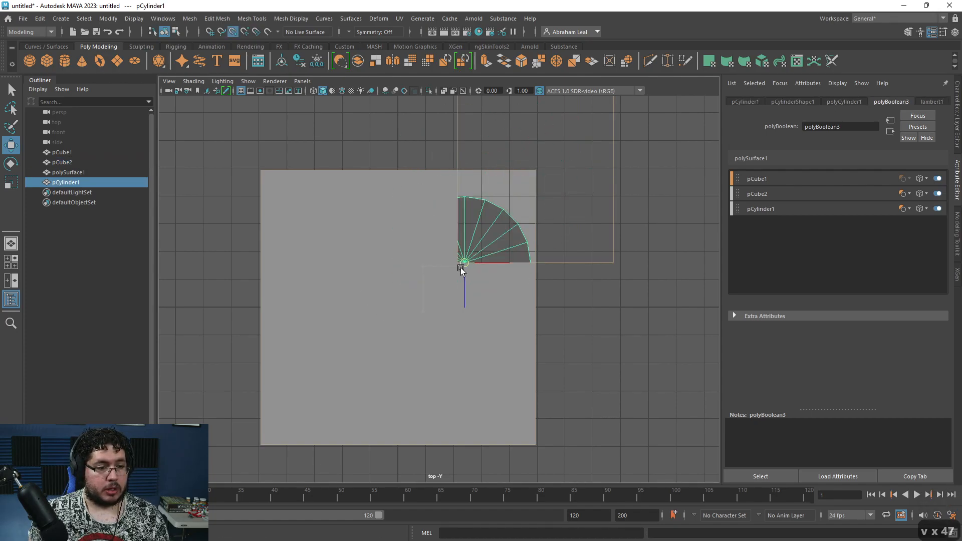
# Return to perspective view and lower the cylinder along Y down into the block
pyautogui.press('space')
pyautogui.click(563, 213)
pyautogui.moveTo(556, 197)
pyautogui.keyDown('alt'); pyautogui.mouseDown()
pyautogui.moveTo(585, 158)
pyautogui.moveTo(526, 196)
pyautogui.mouseUp(); pyautogui.keyUp('alt')
pyautogui.moveTo(431, 132)
pyautogui.mouseDown()
pyautogui.moveTo(451, 180)
pyautogui.moveTo(527, 198)
pyautogui.mouseUp()
pyautogui.click(528, 198)
# Select polySurface1 and delete its construction history, leaving one combined mesh
pyautogui.press('space')
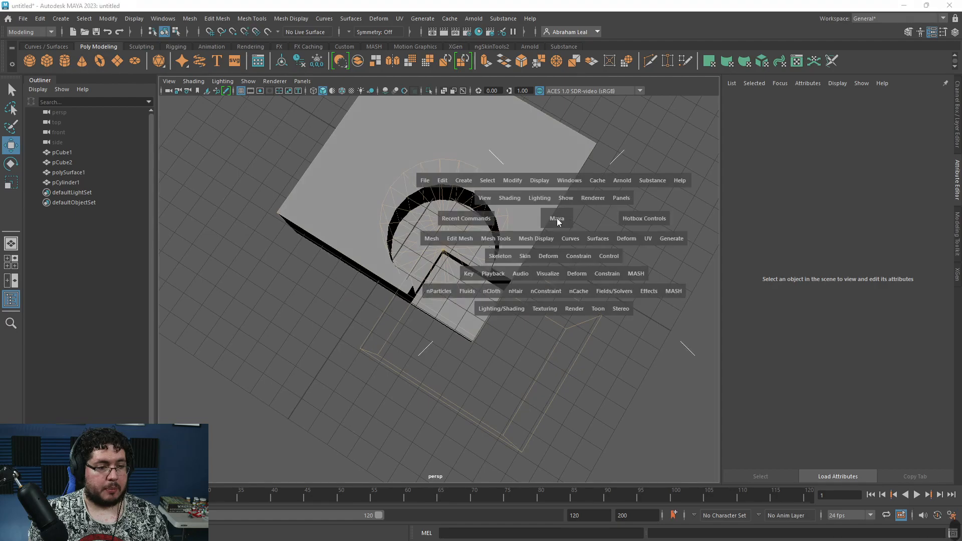
pyautogui.click(557, 220)
pyautogui.moveTo(547, 217)
pyautogui.keyDown('alt'); pyautogui.mouseDown()
pyautogui.moveTo(595, 201)
pyautogui.moveTo(566, 153)
pyautogui.moveTo(501, 178)
pyautogui.mouseUp(); pyautogui.keyUp('alt')
pyautogui.click(340, 250)
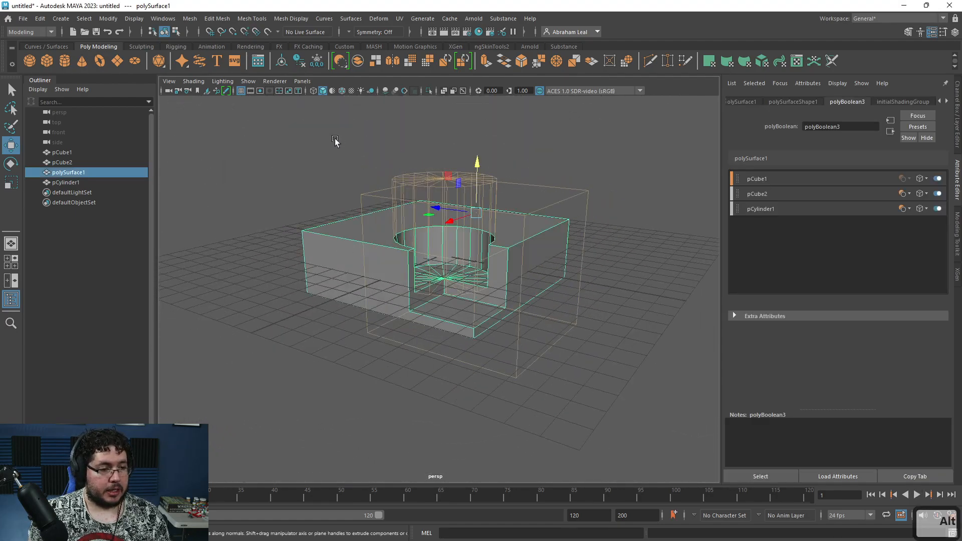
pyautogui.hotkey('alt', 'shift', 'd')
pyautogui.moveTo(451, 210)
pyautogui.keyDown('alt'); pyautogui.mouseDown()
pyautogui.moveTo(505, 213)
pyautogui.moveTo(549, 274)
pyautogui.moveTo(466, 241)
pyautogui.moveTo(451, 248)
pyautogui.moveTo(442, 235)
pyautogui.moveTo(485, 235)
pyautogui.mouseUp(); pyautogui.keyUp('alt')
pyautogui.press('w')
pyautogui.hotkey('ctrl', 'z')
pyautogui.hotkey('ctrl', 'z')
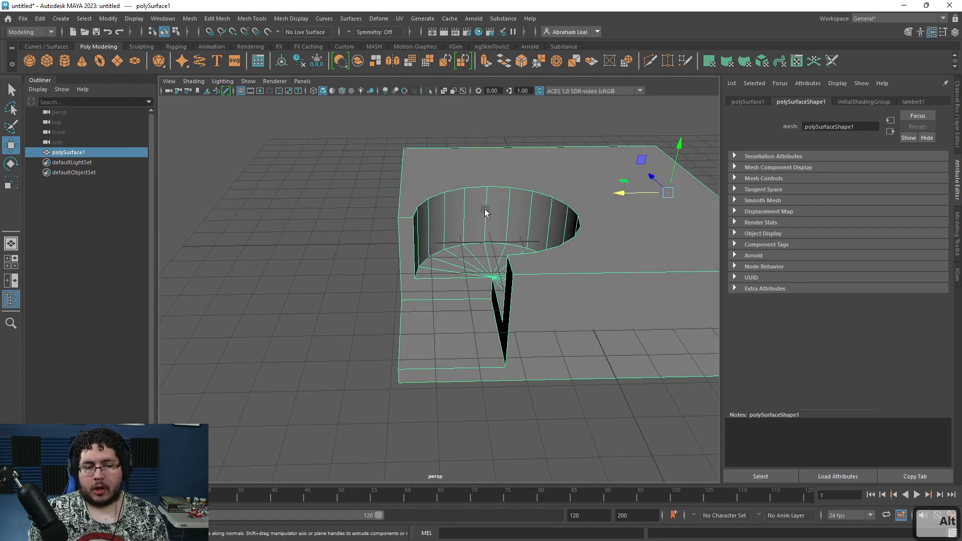
# Tumble around the finished block, looking down into the round pocket and from a low side
pyautogui.keyDown('alt'); pyautogui.moveTo(482, 192); pyautogui.dragTo(451, 226); pyautogui.keyUp('alt')
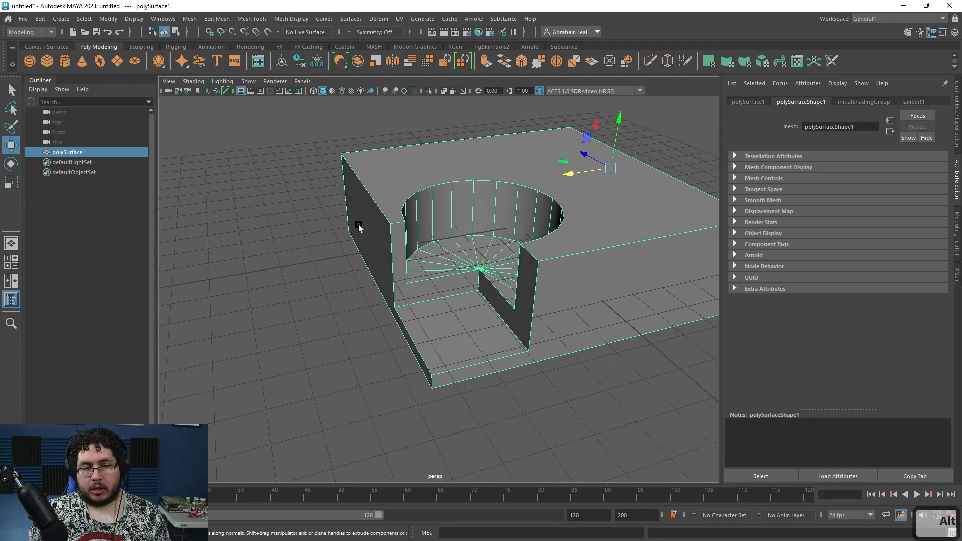
pyautogui.click(341, 245)
pyautogui.moveTo(341, 245)
pyautogui.keyDown('alt'); pyautogui.mouseDown()
pyautogui.moveTo(420, 228)
pyautogui.moveTo(485, 235)
pyautogui.mouseUp(); pyautogui.keyUp('alt')
pyautogui.click(470, 227)
pyautogui.moveTo(485, 235)
pyautogui.keyDown('alt'); pyautogui.mouseDown(button='right')
pyautogui.moveTo(452, 234)
pyautogui.moveTo(496, 235)
pyautogui.mouseUp(button='right'); pyautogui.keyUp('alt')
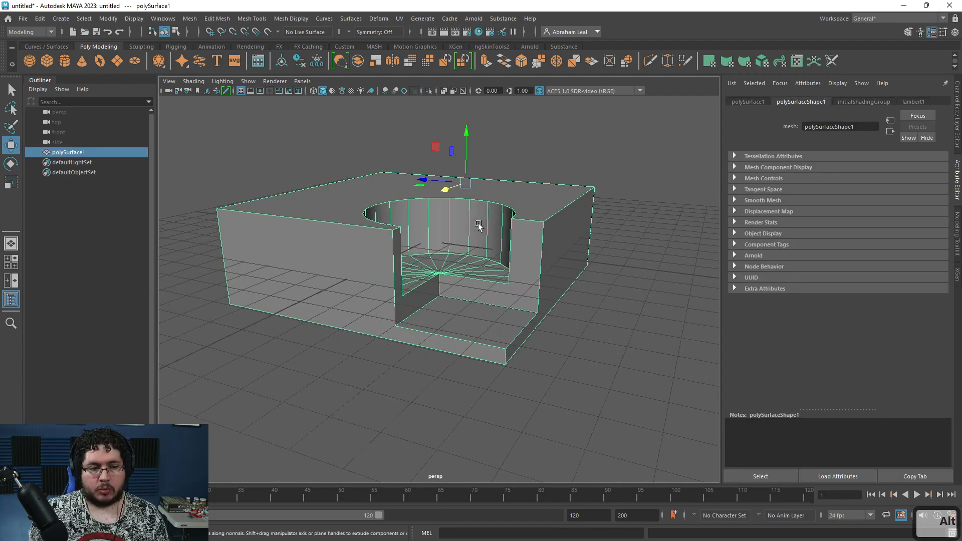
pyautogui.keyDown('alt'); pyautogui.moveTo(481, 226); pyautogui.dragTo(399, 243); pyautogui.keyUp('alt')
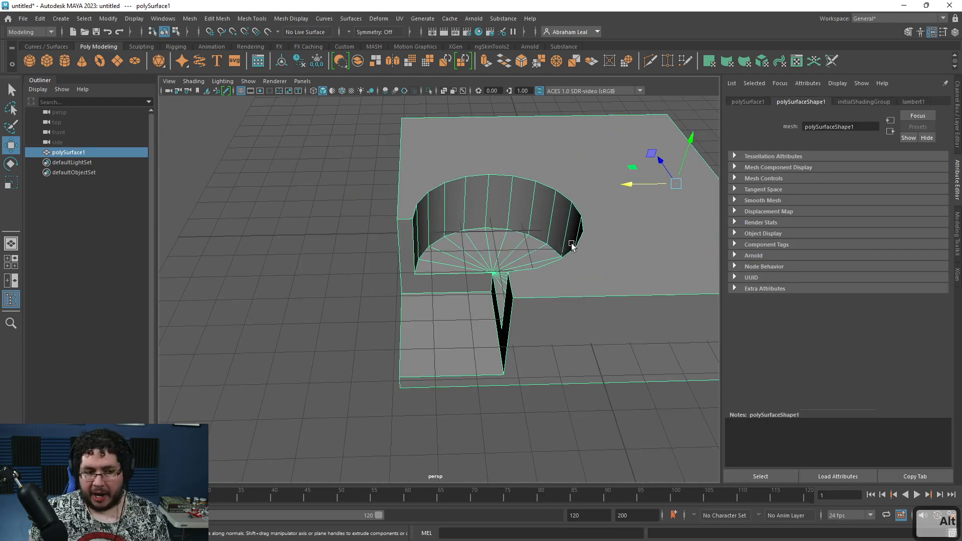
pyautogui.moveTo(580, 241)
pyautogui.keyDown('alt'); pyautogui.mouseDown()
pyautogui.moveTo(491, 237)
pyautogui.moveTo(481, 223)
pyautogui.mouseUp(); pyautogui.keyUp('alt')
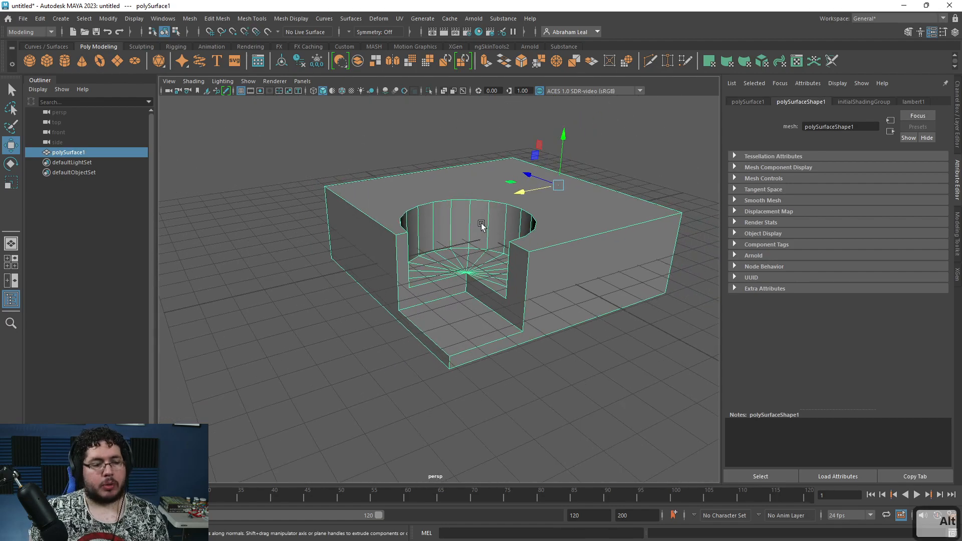
pyautogui.click(608, 162)
pyautogui.keyDown('alt'); pyautogui.moveTo(514, 203); pyautogui.dragTo(550, 200); pyautogui.keyUp('alt')
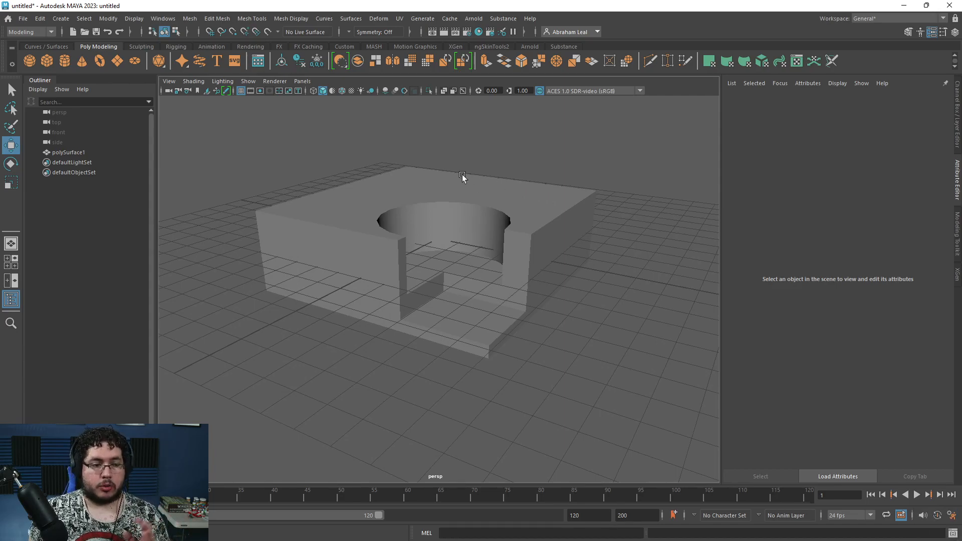
pyautogui.keyDown('alt'); pyautogui.moveTo(462, 174); pyautogui.dragTo(452, 203); pyautogui.keyUp('alt')
# Undo back to restore the editable boolean inputs of the notched block
pyautogui.click(451, 203)
pyautogui.hotkey('ctrl', 'z')
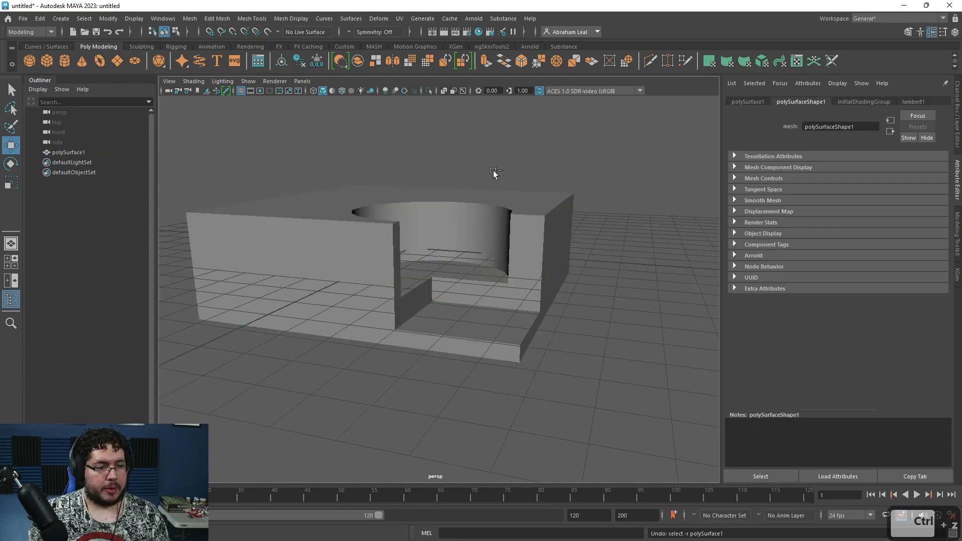
pyautogui.hotkey('ctrl', 'z')
pyautogui.hotkey('ctrl', 'z')
pyautogui.hotkey('ctrl', 'z')
pyautogui.hotkey('ctrl', 'z')
pyautogui.hotkey('ctrl', 'z')
pyautogui.hotkey('ctrl', 'z')
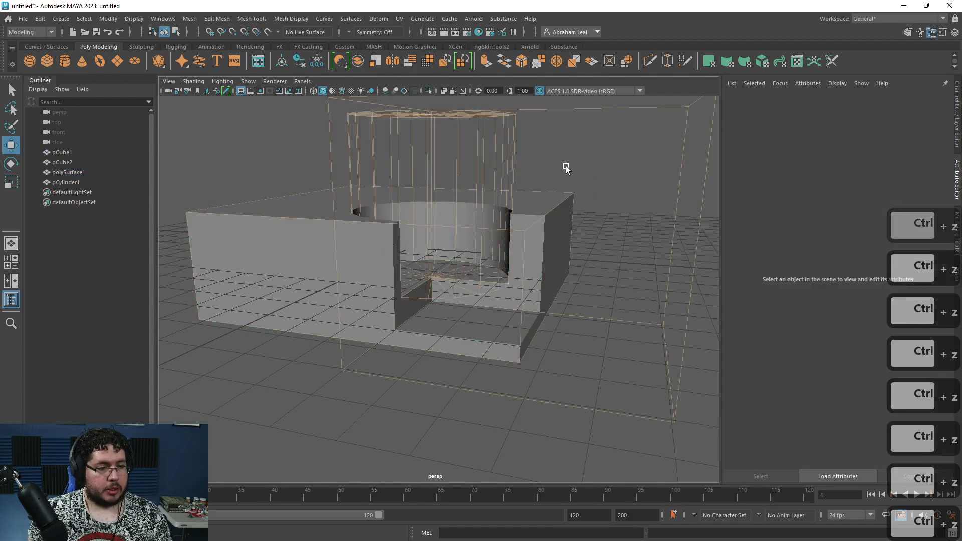
pyautogui.moveTo(566, 167)
pyautogui.keyDown('alt'); pyautogui.mouseDown()
pyautogui.moveTo(401, 204)
pyautogui.moveTo(535, 247)
pyautogui.moveTo(460, 230)
pyautogui.moveTo(602, 245)
pyautogui.moveTo(451, 241)
pyautogui.mouseUp(); pyautogui.keyUp('alt')
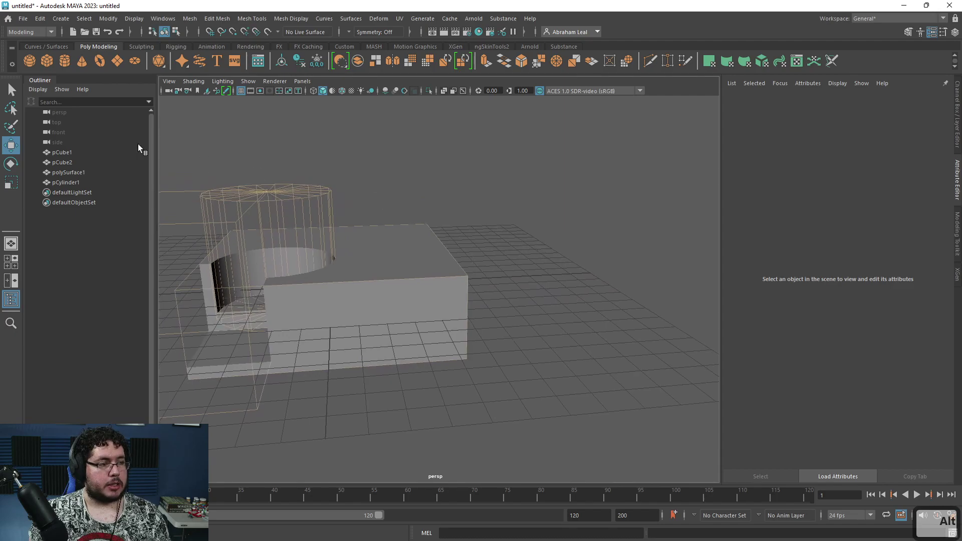
# Create a poly cube and a sphere beside the block, scale both up and move the sphere against the cube
pyautogui.click(46, 61)
pyautogui.press('r')
pyautogui.moveTo(331, 285)
pyautogui.mouseDown()
pyautogui.moveTo(346, 255)
pyautogui.moveTo(530, 254)
pyautogui.moveTo(496, 241)
pyautogui.moveTo(489, 203)
pyautogui.mouseUp()
pyautogui.press('w')
pyautogui.keyDown('alt'); pyautogui.moveTo(488, 203); pyautogui.dragTo(424, 217); pyautogui.keyUp('alt')
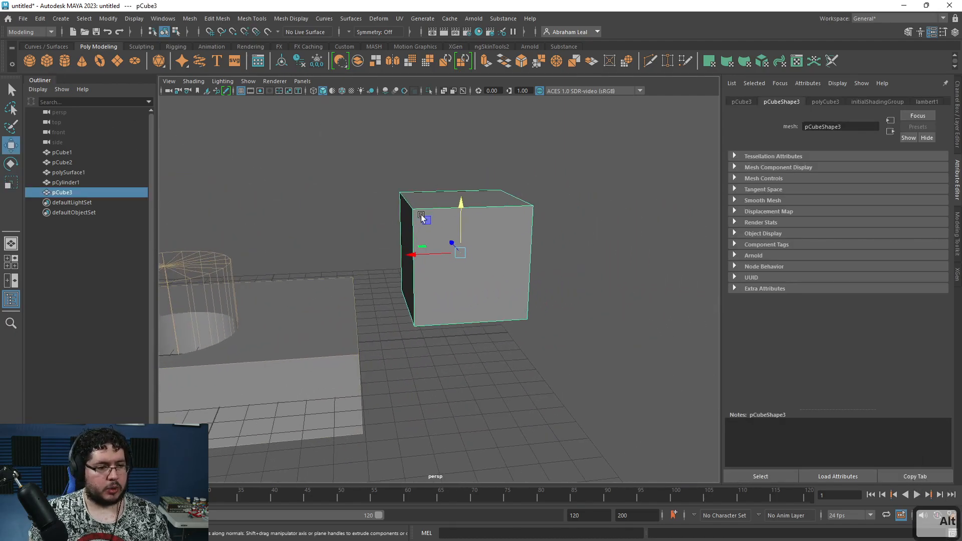
pyautogui.click(29, 60)
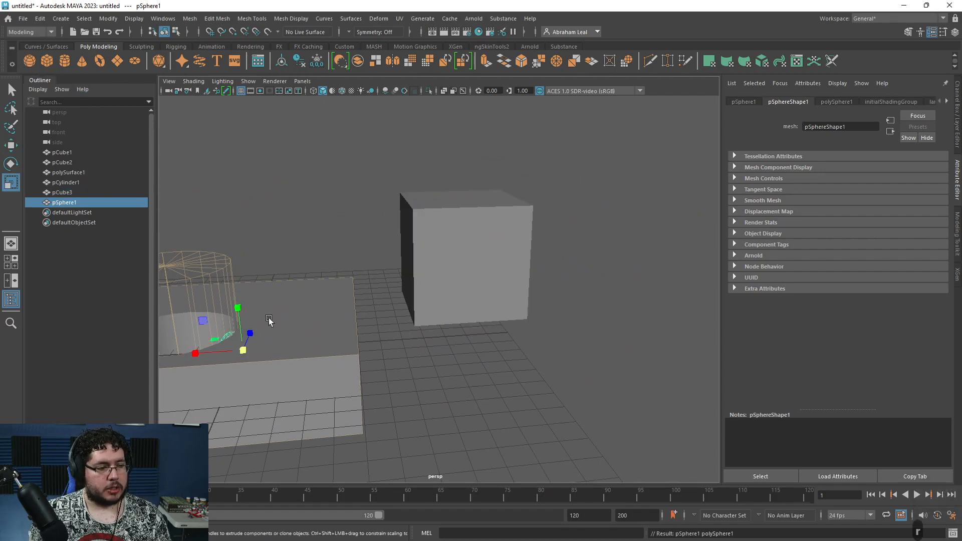
pyautogui.press('r')
pyautogui.moveTo(218, 331); pyautogui.dragTo(270, 327)
pyautogui.press('w')
pyautogui.moveTo(220, 353)
pyautogui.mouseDown()
pyautogui.moveTo(391, 330)
pyautogui.moveTo(391, 301)
pyautogui.moveTo(454, 220)
pyautogui.moveTo(415, 277)
pyautogui.moveTo(451, 226)
pyautogui.moveTo(509, 220)
pyautogui.mouseUp()
# Select the sphere and cube, tear off the Booleans menu, and join them with Union
pyautogui.click(492, 226)
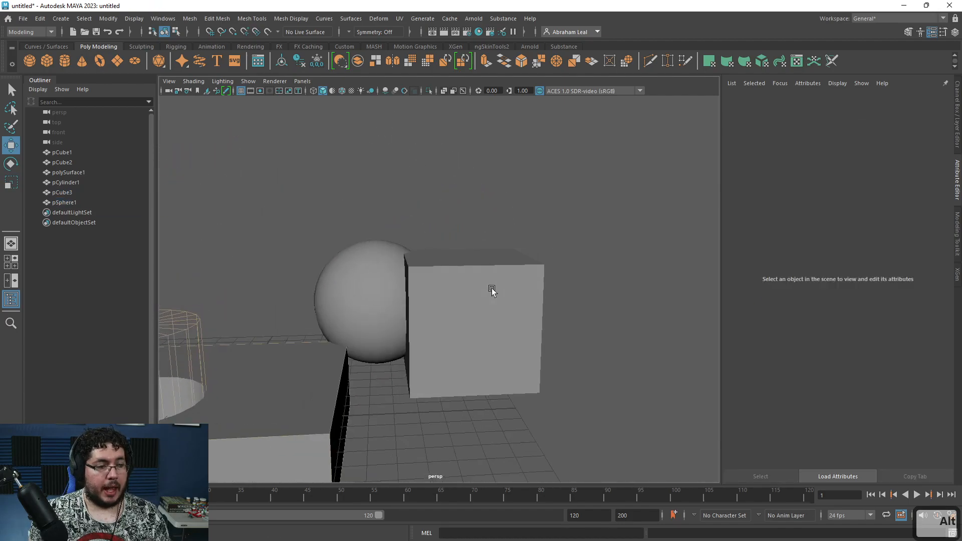
pyautogui.click(406, 287)
pyautogui.click(468, 287)
pyautogui.keyDown('alt'); pyautogui.moveTo(468, 287); pyautogui.dragTo(432, 196); pyautogui.keyUp('alt')
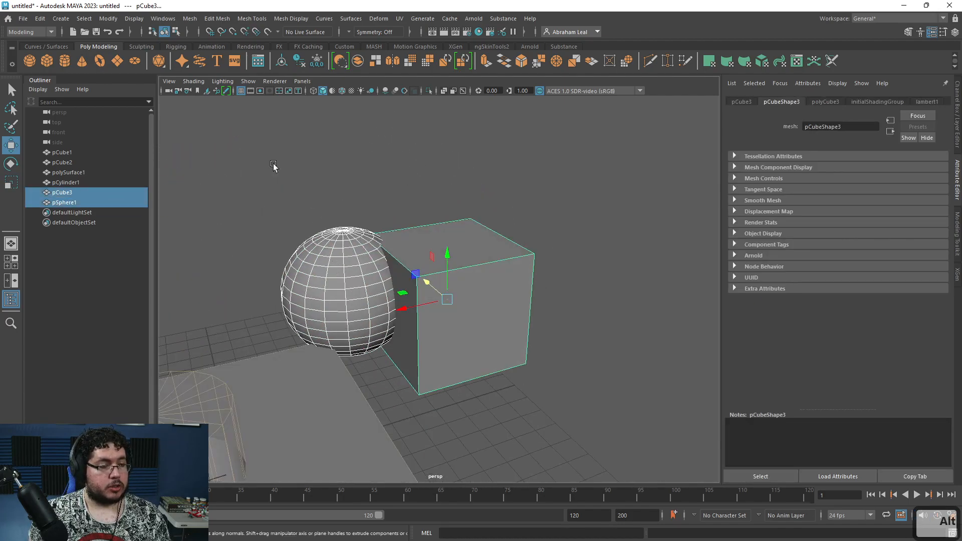
pyautogui.click(217, 18)
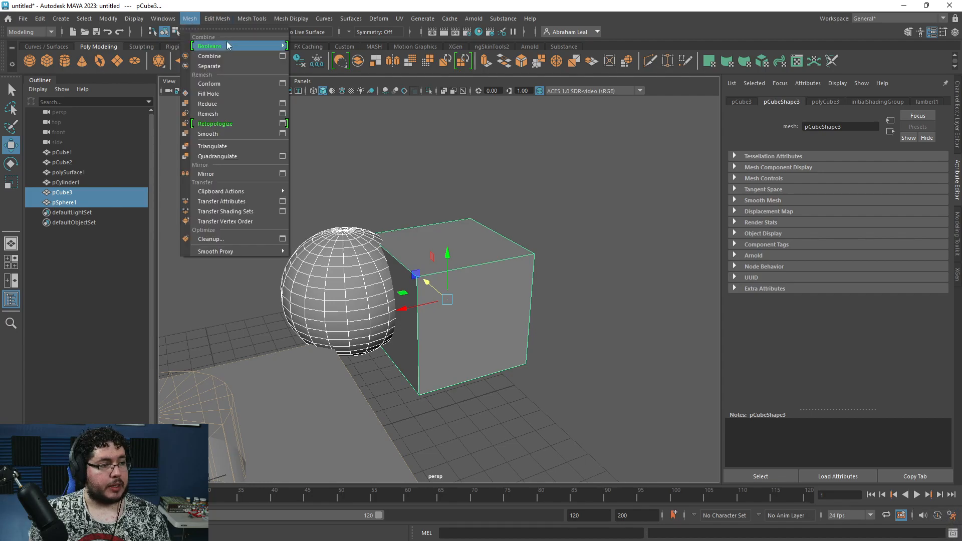
pyautogui.click(288, 38)
pyautogui.moveTo(306, 25); pyautogui.dragTo(198, 118)
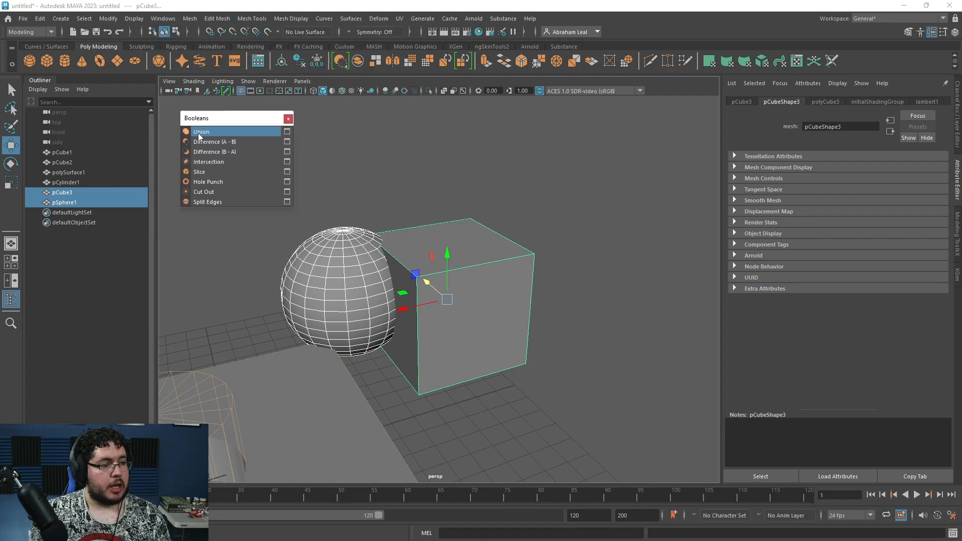
pyautogui.click(199, 134)
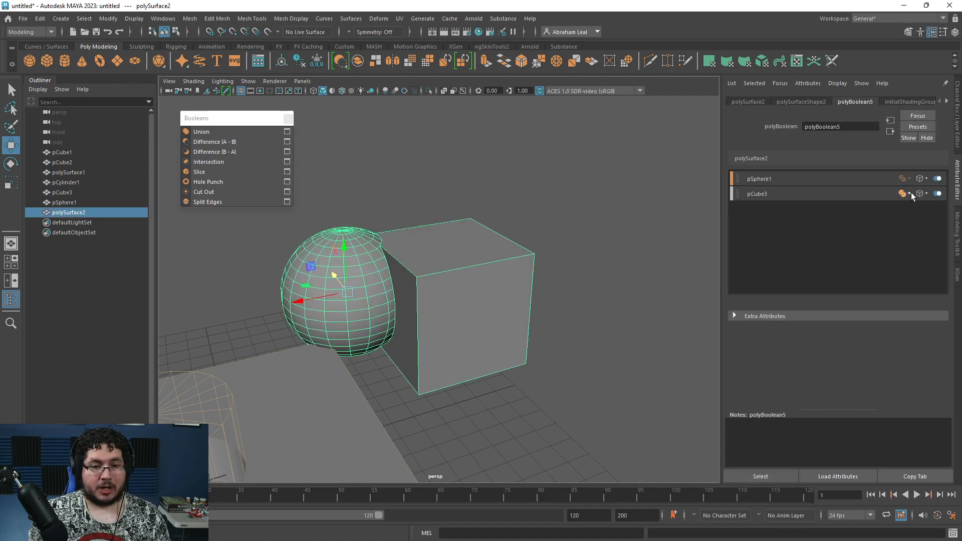
# Try pCube3's operation as Difference A - B, then B - A, orbiting to compare results
pyautogui.click(912, 194)
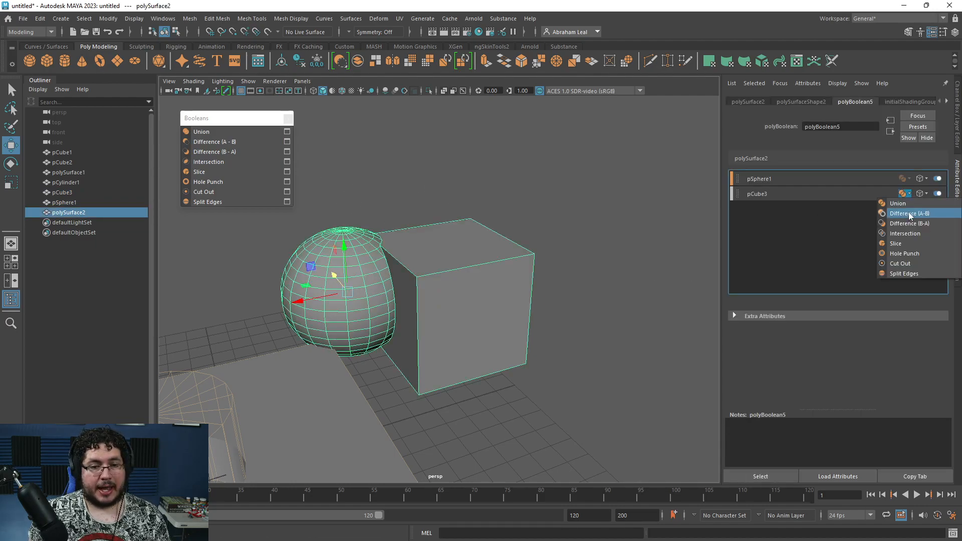
pyautogui.click(908, 214)
pyautogui.keyDown('alt'); pyautogui.moveTo(423, 276); pyautogui.dragTo(487, 279); pyautogui.keyUp('alt')
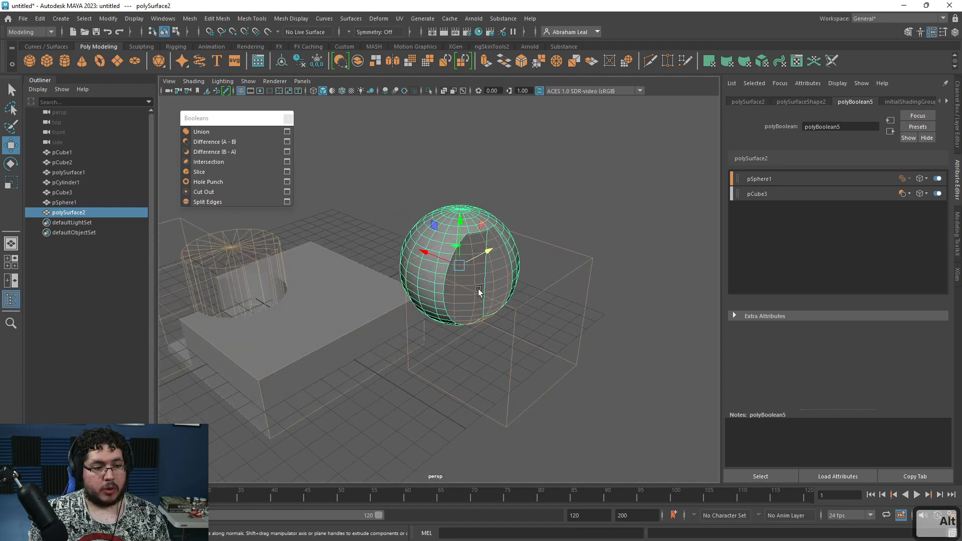
pyautogui.click(907, 194)
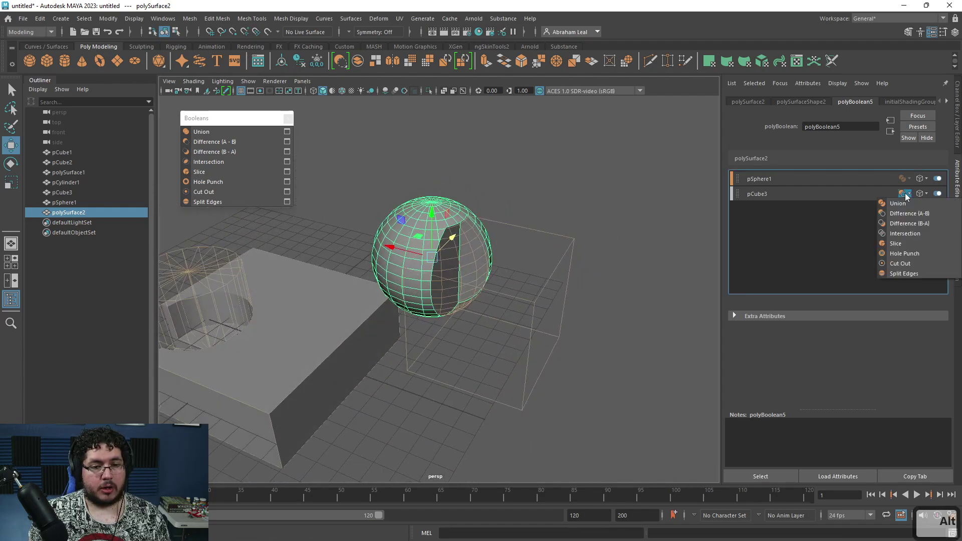
pyautogui.click(910, 223)
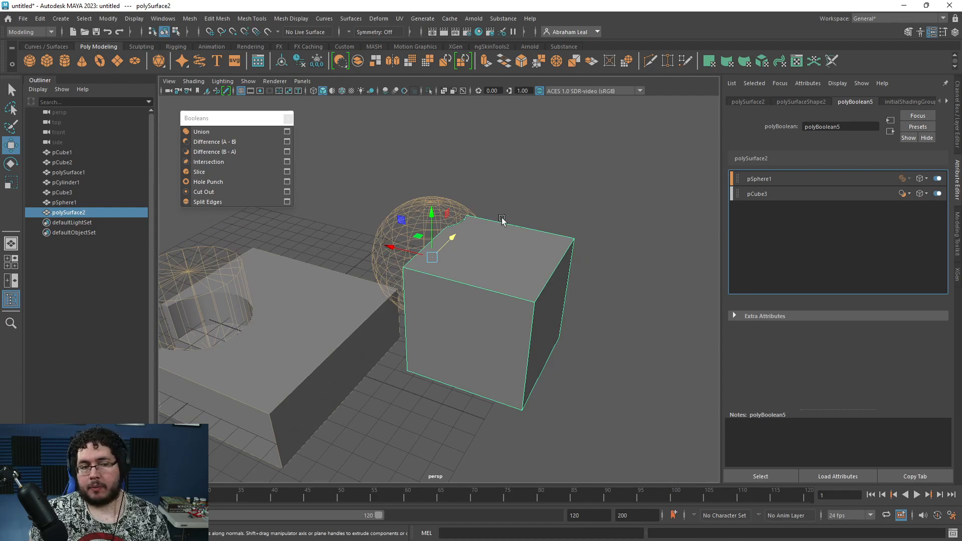
pyautogui.keyDown('alt'); pyautogui.moveTo(501, 220); pyautogui.dragTo(533, 215); pyautogui.keyUp('alt')
pyautogui.keyDown('alt'); pyautogui.moveTo(360, 278); pyautogui.dragTo(545, 202); pyautogui.keyUp('alt')
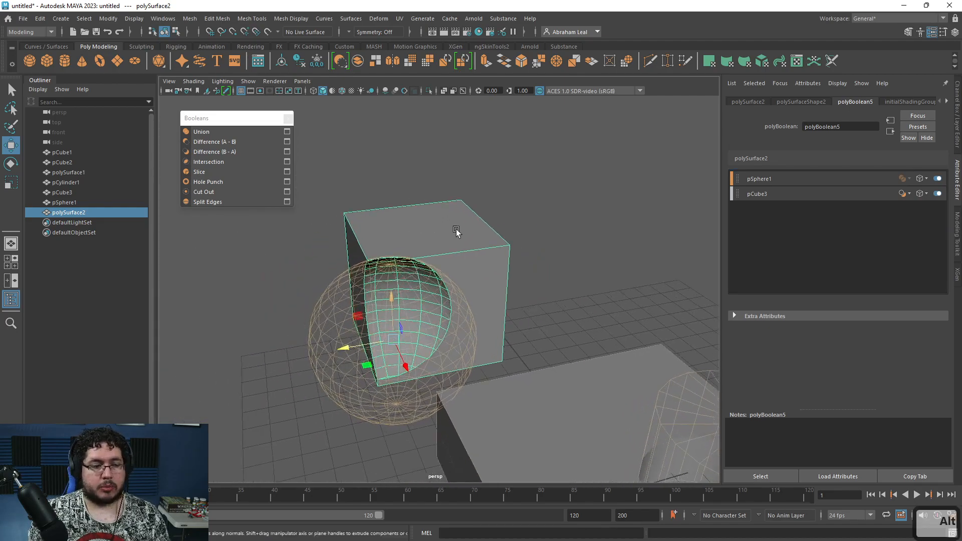
# Undo, select pSphere1 and move it up through the cube
pyautogui.hotkey('ctrl', 'z')
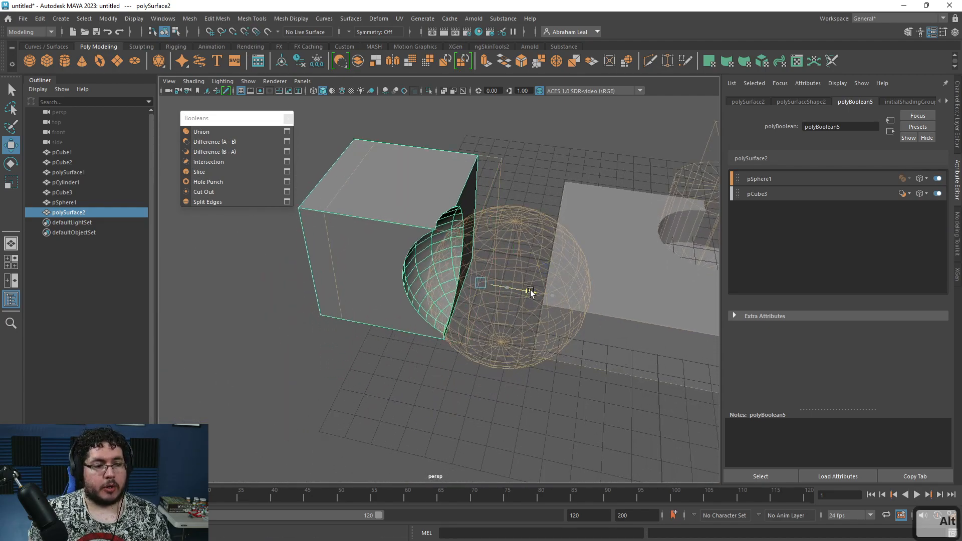
pyautogui.click(553, 299)
pyautogui.moveTo(539, 293)
pyautogui.mouseDown()
pyautogui.moveTo(474, 277)
pyautogui.moveTo(452, 203)
pyautogui.mouseUp()
pyautogui.keyDown('alt'); pyautogui.moveTo(490, 263); pyautogui.dragTo(451, 225); pyautogui.keyUp('alt')
pyautogui.moveTo(434, 182)
pyautogui.keyDown('alt'); pyautogui.mouseDown()
pyautogui.moveTo(428, 222)
pyautogui.moveTo(422, 211)
pyautogui.mouseUp(); pyautogui.keyUp('alt')
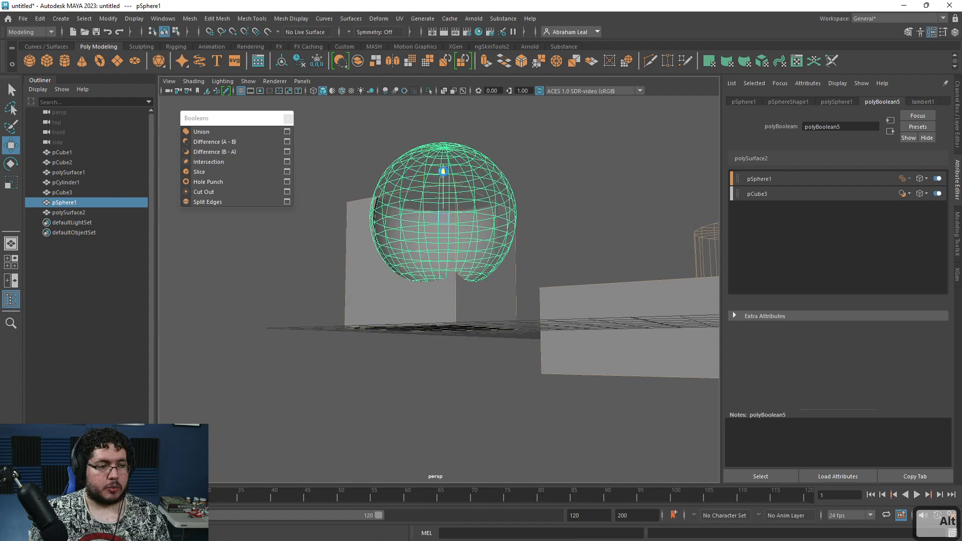
pyautogui.moveTo(444, 249); pyautogui.dragTo(449, 215)
# Set pCube3's boolean operation to Intersection, keeping only the overlapping rounded volume
pyautogui.click(906, 194)
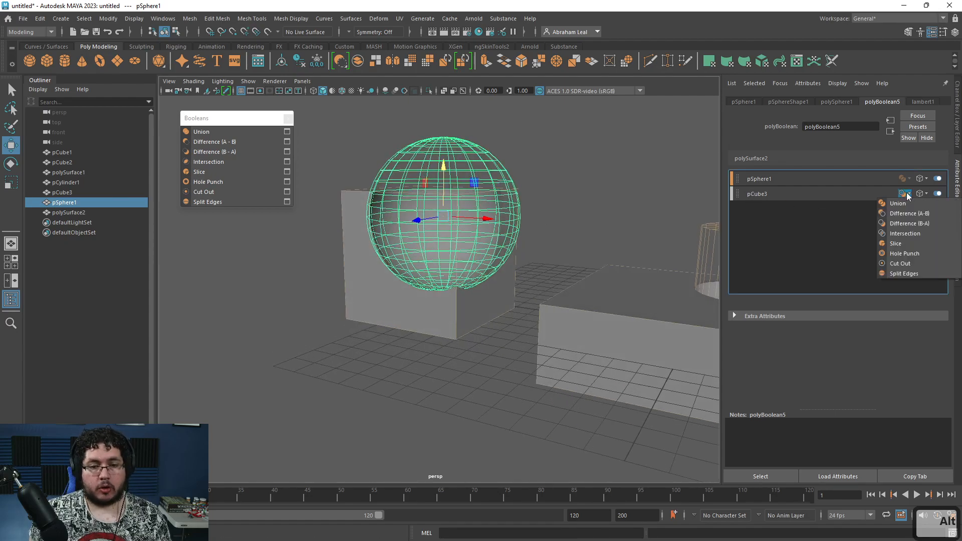
pyautogui.click(905, 233)
pyautogui.keyDown('alt'); pyautogui.moveTo(526, 225); pyautogui.dragTo(496, 286); pyautogui.keyUp('alt')
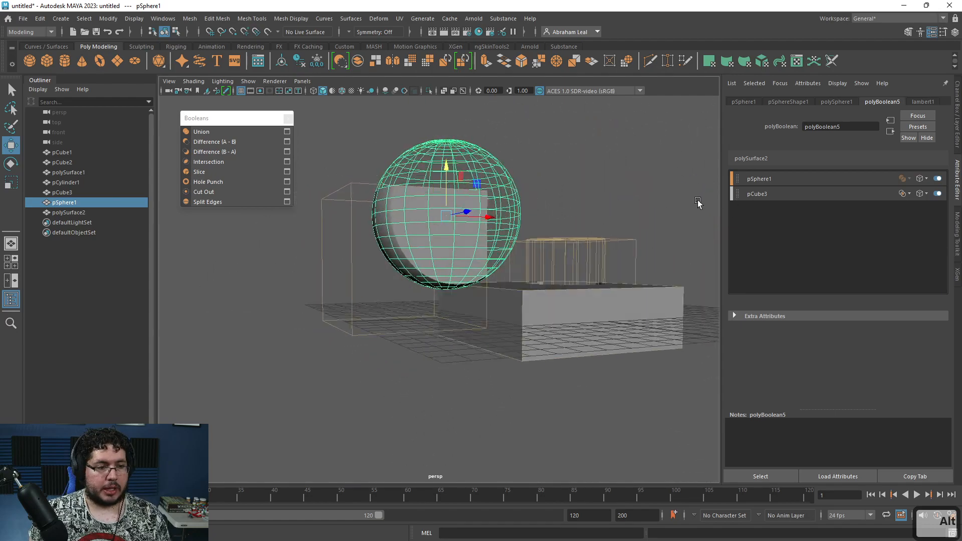
pyautogui.moveTo(699, 199)
pyautogui.keyDown('alt'); pyautogui.mouseDown()
pyautogui.moveTo(547, 228)
pyautogui.moveTo(571, 218)
pyautogui.moveTo(563, 180)
pyautogui.moveTo(504, 192)
pyautogui.mouseUp(); pyautogui.keyUp('alt')
# Set pCube3's operation to Hole Punch and tumble around the sphere's open, uncapped hole
pyautogui.click(570, 177)
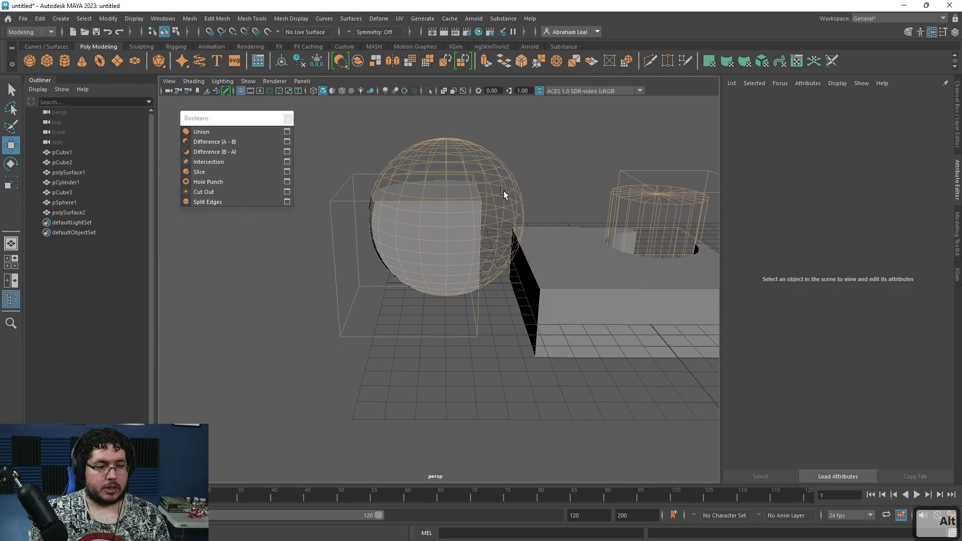
pyautogui.click(503, 191)
pyautogui.click(906, 194)
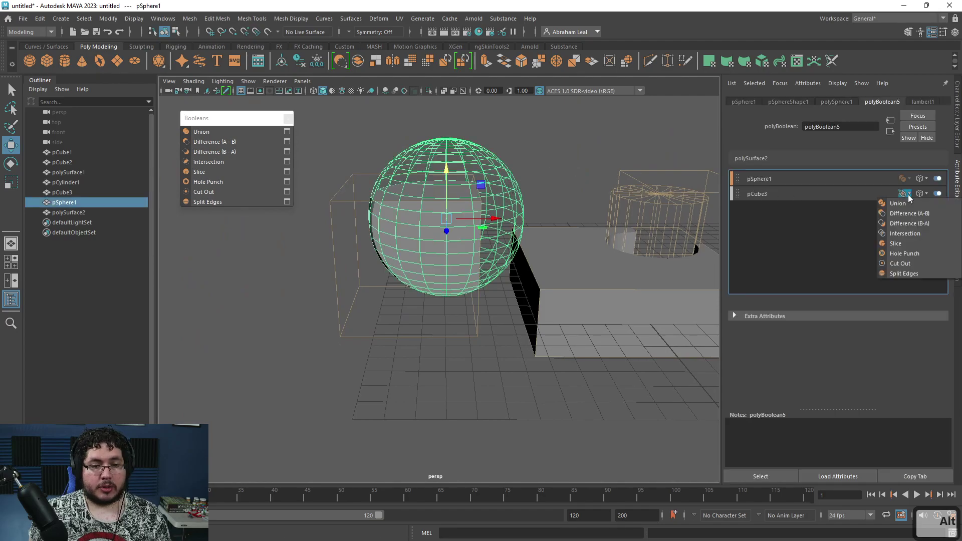
pyautogui.click(906, 254)
pyautogui.moveTo(526, 225)
pyautogui.keyDown('alt'); pyautogui.mouseDown()
pyautogui.moveTo(347, 163)
pyautogui.moveTo(406, 180)
pyautogui.moveTo(393, 190)
pyautogui.moveTo(515, 139)
pyautogui.mouseUp(); pyautogui.keyUp('alt')
pyautogui.click(445, 158)
pyautogui.moveTo(445, 159)
pyautogui.keyDown('alt'); pyautogui.mouseDown()
pyautogui.moveTo(429, 142)
pyautogui.moveTo(446, 197)
pyautogui.moveTo(423, 228)
pyautogui.moveTo(425, 157)
pyautogui.moveTo(365, 164)
pyautogui.mouseUp(); pyautogui.keyUp('alt')
pyautogui.click(470, 149)
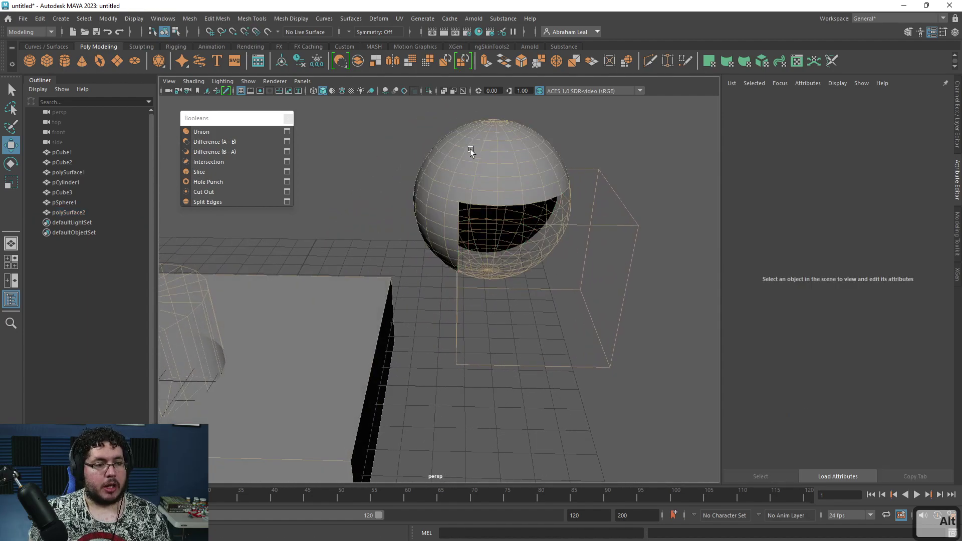
# Create a small sphere against the big sphere and Hole Punch the big sphere with it
pyautogui.click(30, 62)
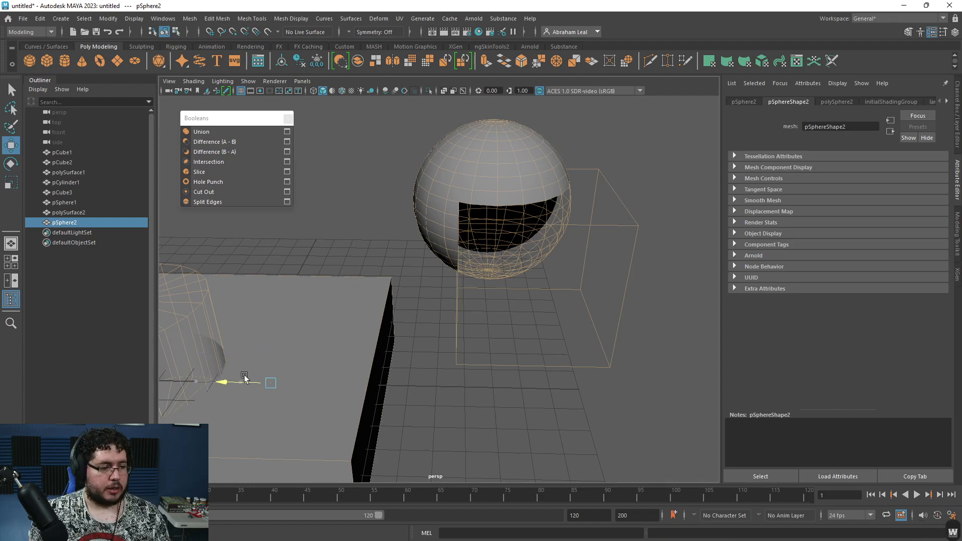
pyautogui.moveTo(244, 376)
pyautogui.mouseDown()
pyautogui.moveTo(404, 360)
pyautogui.moveTo(398, 188)
pyautogui.moveTo(451, 263)
pyautogui.moveTo(406, 248)
pyautogui.mouseUp()
pyautogui.moveTo(354, 272)
pyautogui.mouseDown()
pyautogui.moveTo(527, 238)
pyautogui.moveTo(481, 222)
pyautogui.moveTo(532, 234)
pyautogui.mouseUp()
pyautogui.click(477, 214)
pyautogui.keyDown('shift'); pyautogui.click(467, 206); pyautogui.keyUp('shift')
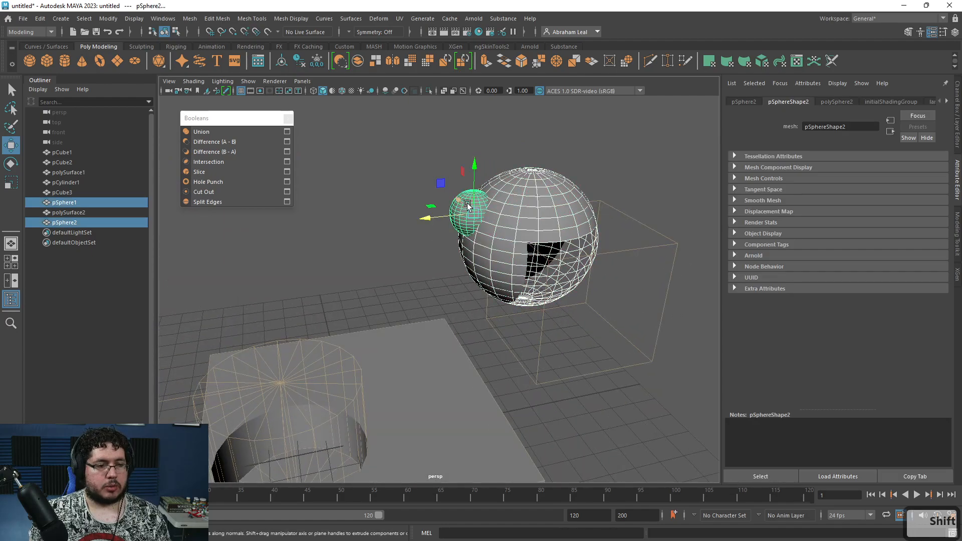
pyautogui.click(233, 182)
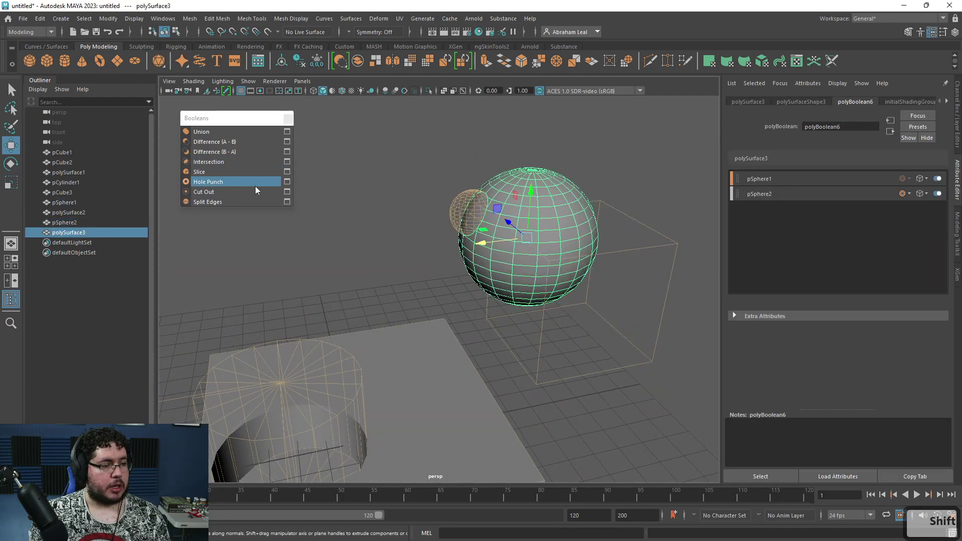
# Switch the small sphere's boolean operation to Cut Out and inspect the hole
pyautogui.click(395, 184)
pyautogui.moveTo(449, 198)
pyautogui.keyDown('alt'); pyautogui.mouseDown()
pyautogui.moveTo(390, 197)
pyautogui.moveTo(450, 183)
pyautogui.mouseUp(); pyautogui.keyUp('alt')
pyautogui.click(406, 214)
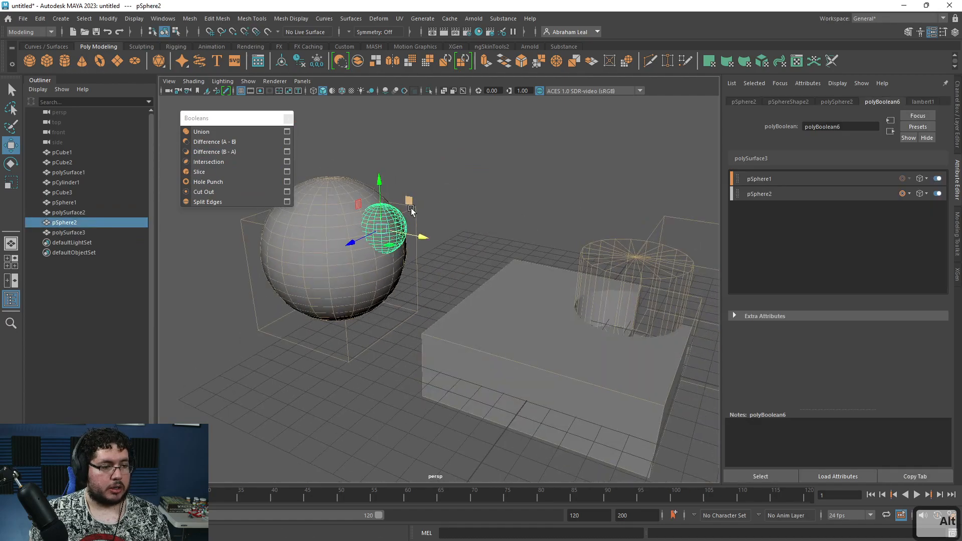
pyautogui.scroll(5, 411, 209)
pyautogui.scroll(3, 621, 285)
pyautogui.moveTo(631, 238)
pyautogui.keyDown('alt'); pyautogui.mouseDown()
pyautogui.moveTo(498, 233)
pyautogui.moveTo(524, 193)
pyautogui.mouseUp(); pyautogui.keyUp('alt')
pyautogui.click(471, 237)
pyautogui.click(525, 192)
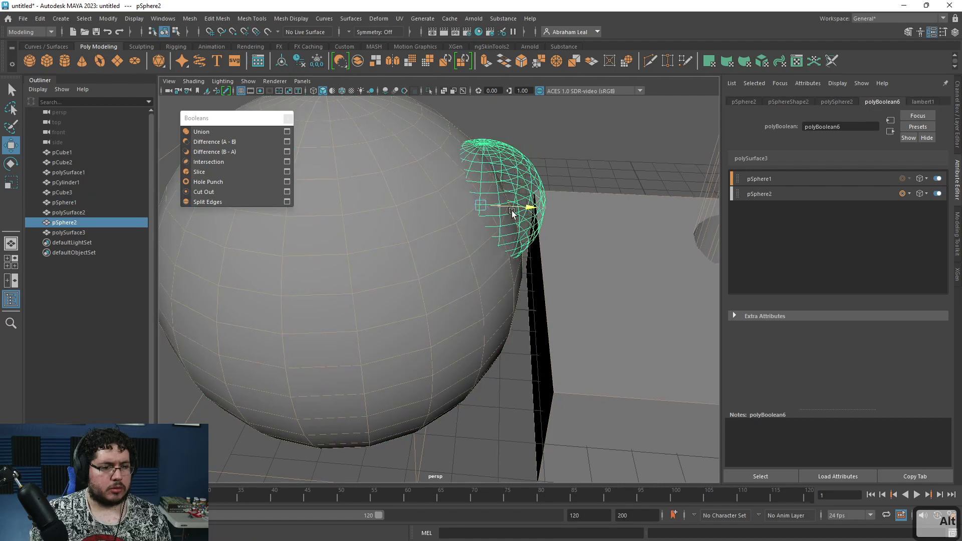
pyautogui.press('w')
pyautogui.click(592, 161)
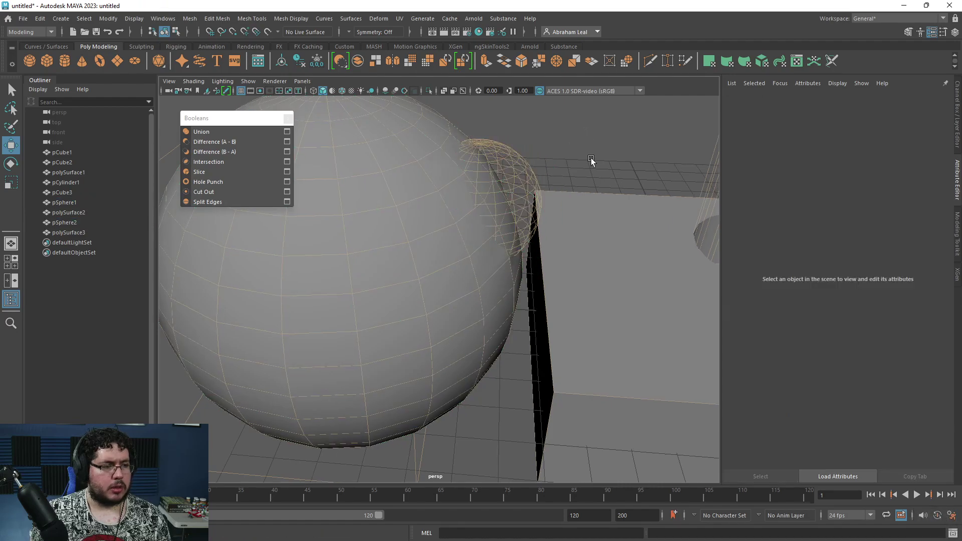
pyautogui.click(521, 181)
pyautogui.click(905, 194)
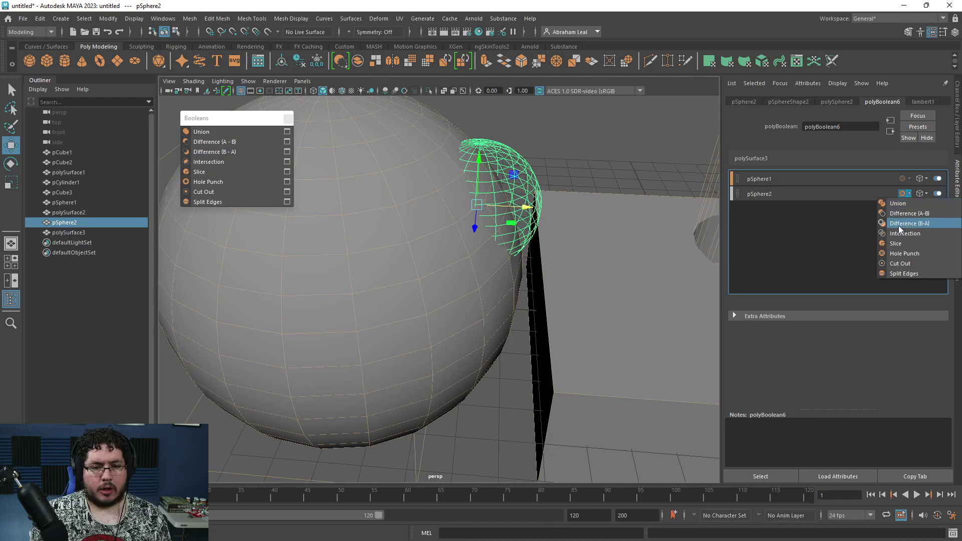
pyautogui.click(901, 263)
pyautogui.keyDown('alt'); pyautogui.moveTo(586, 225); pyautogui.dragTo(445, 173, button='middle'); pyautogui.keyUp('alt')
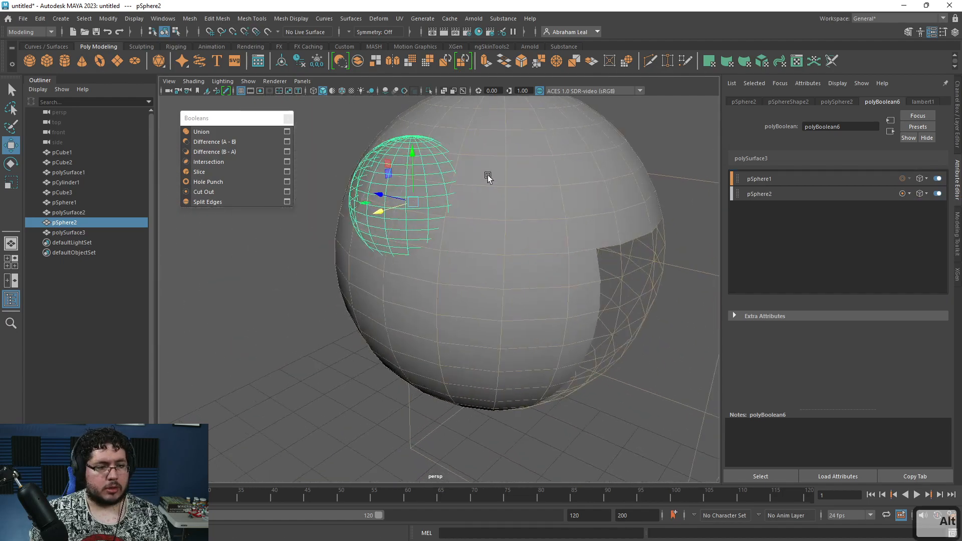
# Move the small sphere, try swapping the boolean input order, then undo the changes
pyautogui.moveTo(348, 202)
pyautogui.mouseDown()
pyautogui.moveTo(429, 204)
pyautogui.moveTo(526, 264)
pyautogui.mouseUp()
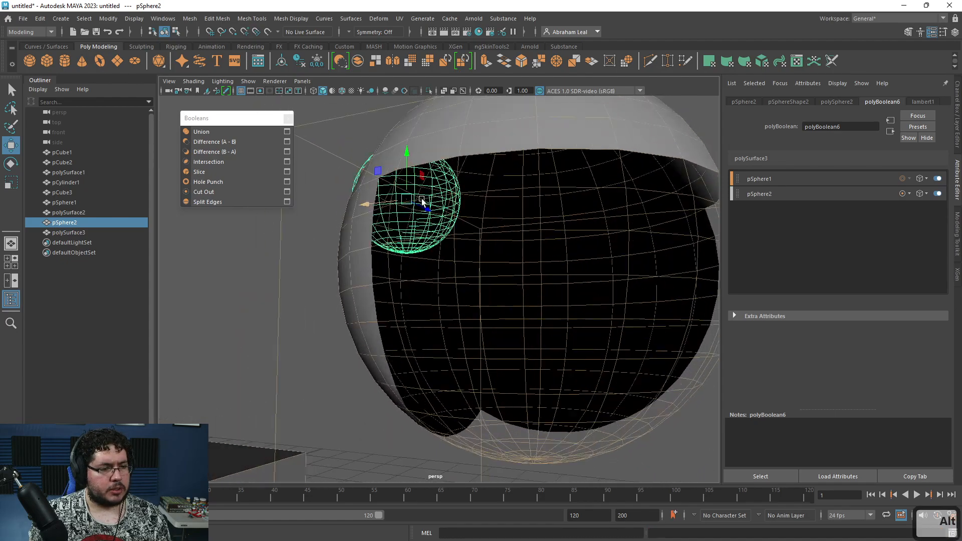
pyautogui.click(421, 264)
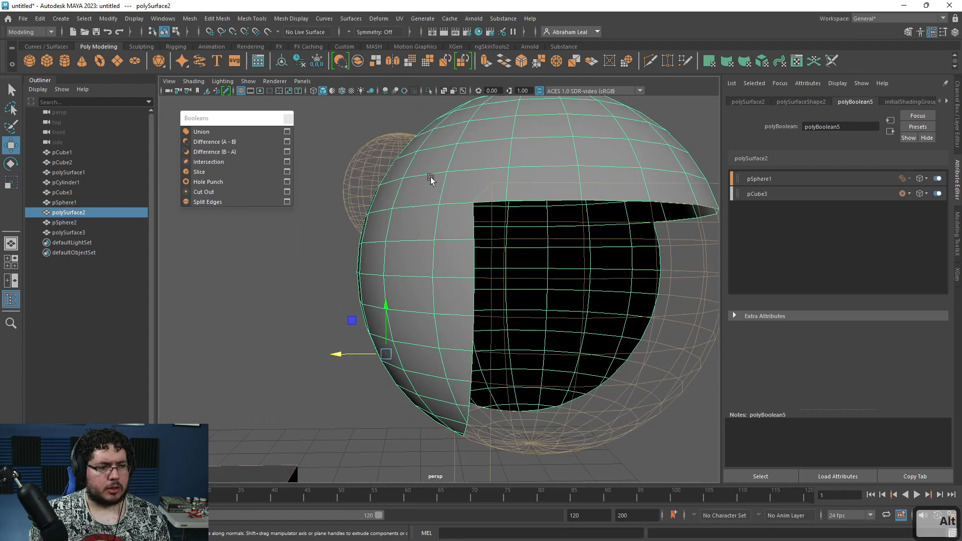
pyautogui.keyDown('alt'); pyautogui.moveTo(695, 202); pyautogui.dragTo(493, 175); pyautogui.keyUp('alt')
pyautogui.click(356, 157)
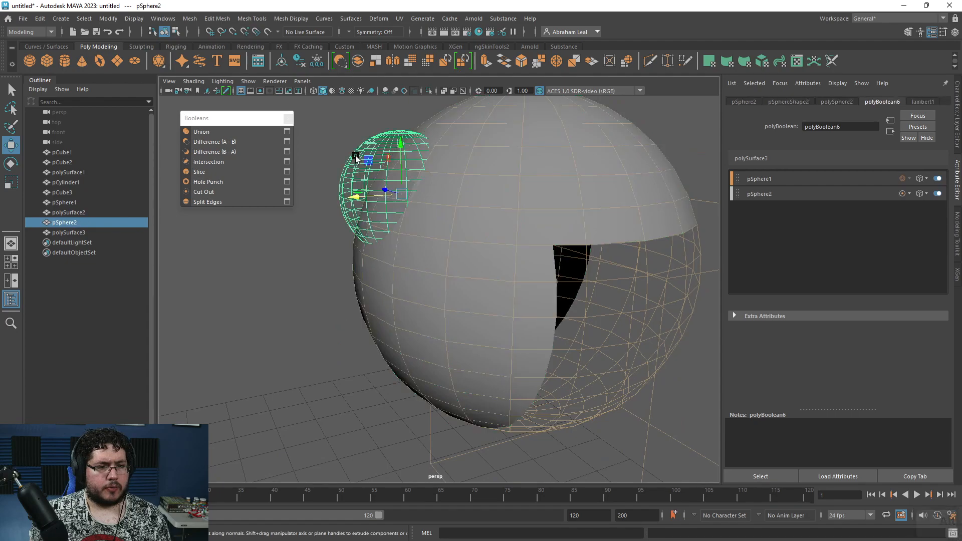
pyautogui.moveTo(765, 181); pyautogui.dragTo(768, 199)
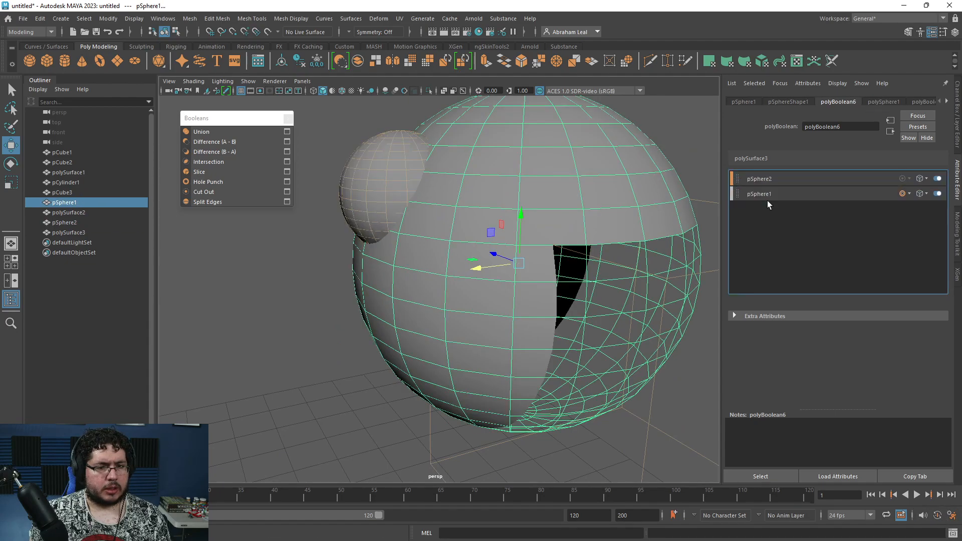
pyautogui.click(770, 179)
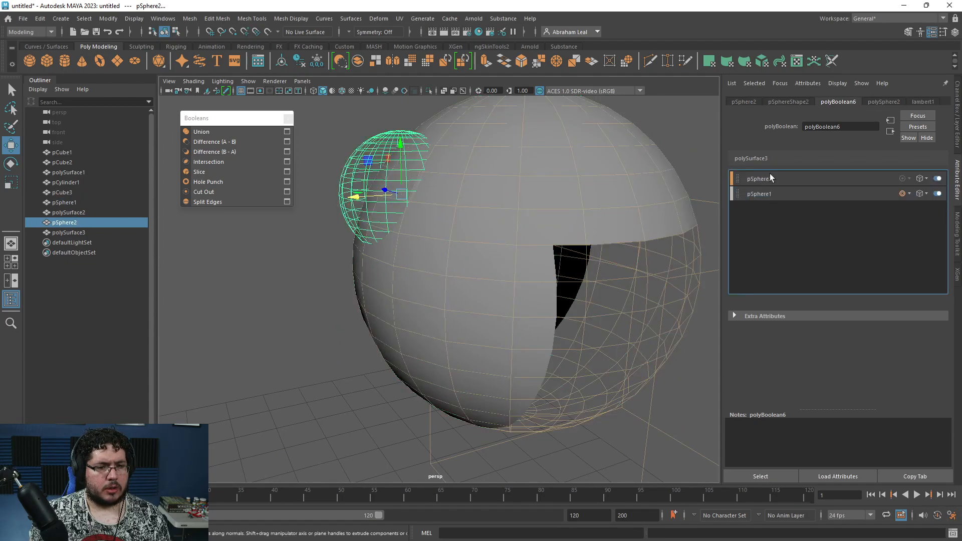
pyautogui.hotkey('ctrl', 'z')
pyautogui.hotkey('ctrl', 'z')
pyautogui.hotkey('ctrl', 'z')
pyautogui.hotkey('ctrl', 'z')
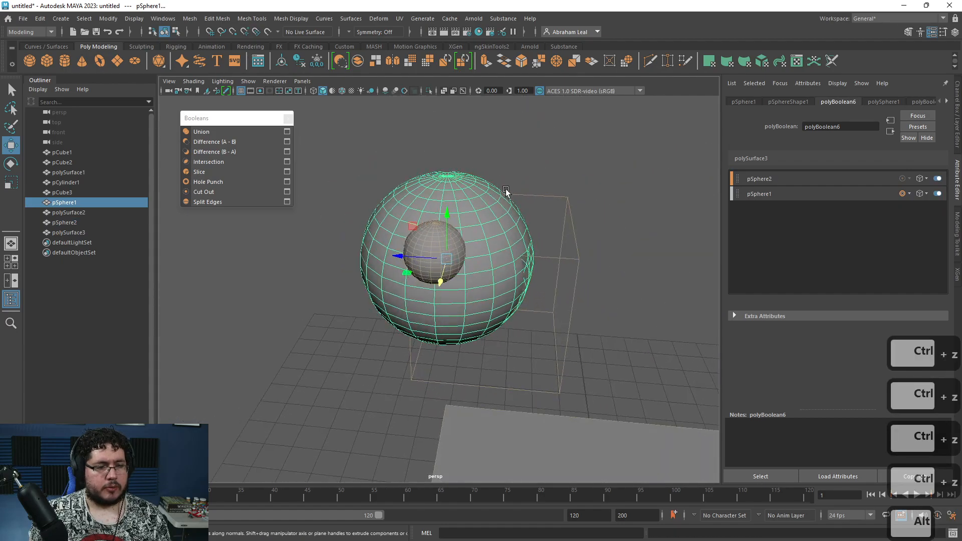
# Marquee-select all the sphere objects and results and delete them
pyautogui.keyDown('alt'); pyautogui.moveTo(536, 185); pyautogui.dragTo(489, 203); pyautogui.keyUp('alt')
pyautogui.click(557, 195)
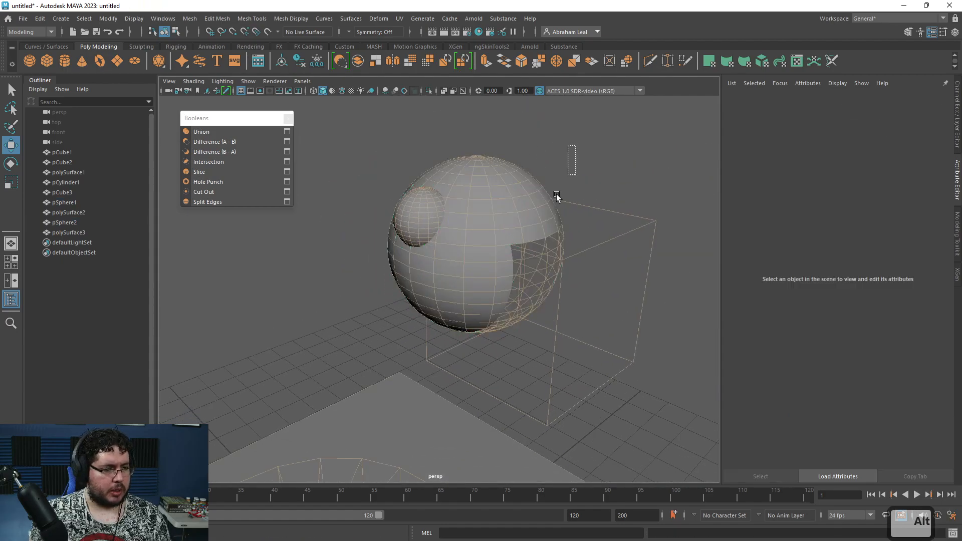
pyautogui.moveTo(557, 195); pyautogui.dragTo(404, 319)
pyautogui.press('BackSpace')
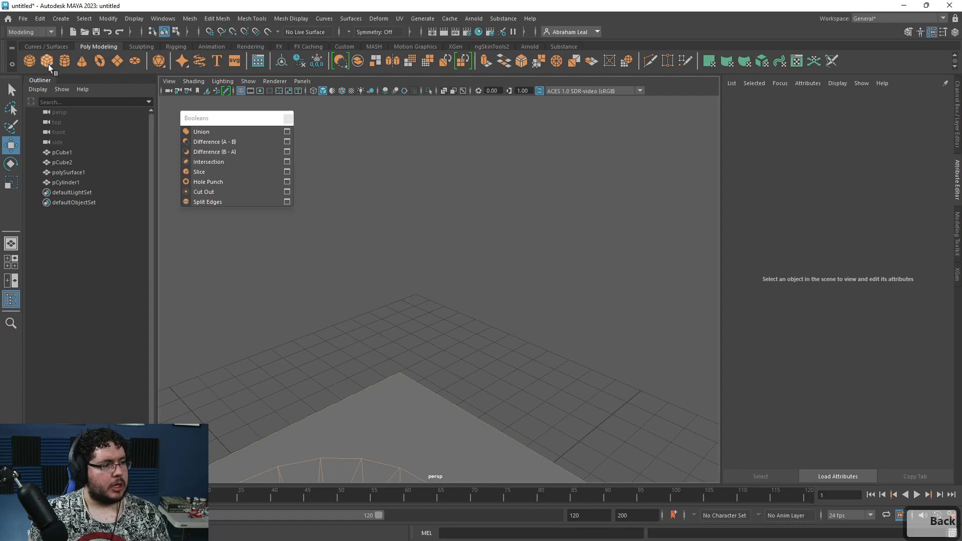
# Move pCube3 beside the block and stretch it into a long box
pyautogui.press('f')
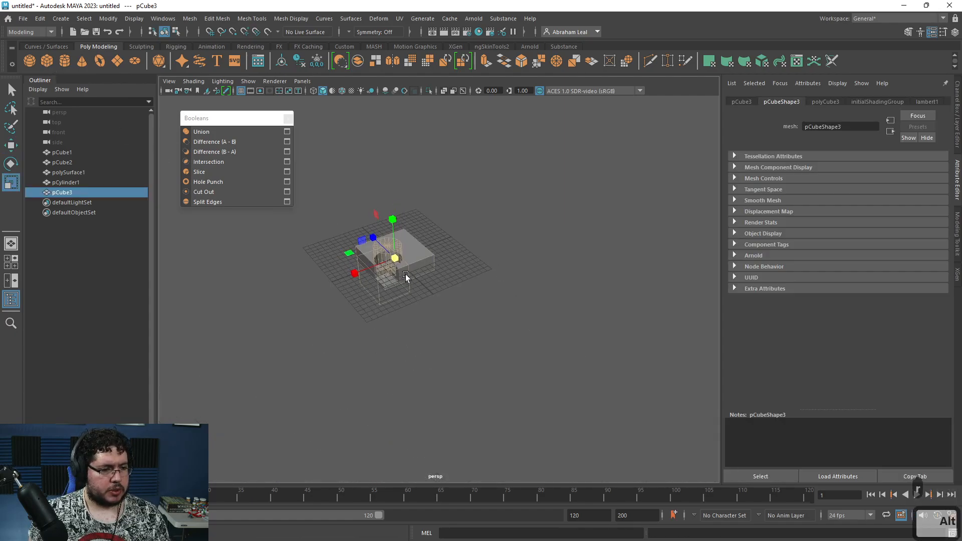
pyautogui.keyDown('alt'); pyautogui.moveTo(444, 256); pyautogui.dragTo(451, 246); pyautogui.keyUp('alt')
pyautogui.press('w')
pyautogui.moveTo(395, 258)
pyautogui.mouseDown()
pyautogui.moveTo(474, 226)
pyautogui.moveTo(420, 272)
pyautogui.mouseUp()
pyautogui.press('r')
pyautogui.click(571, 316)
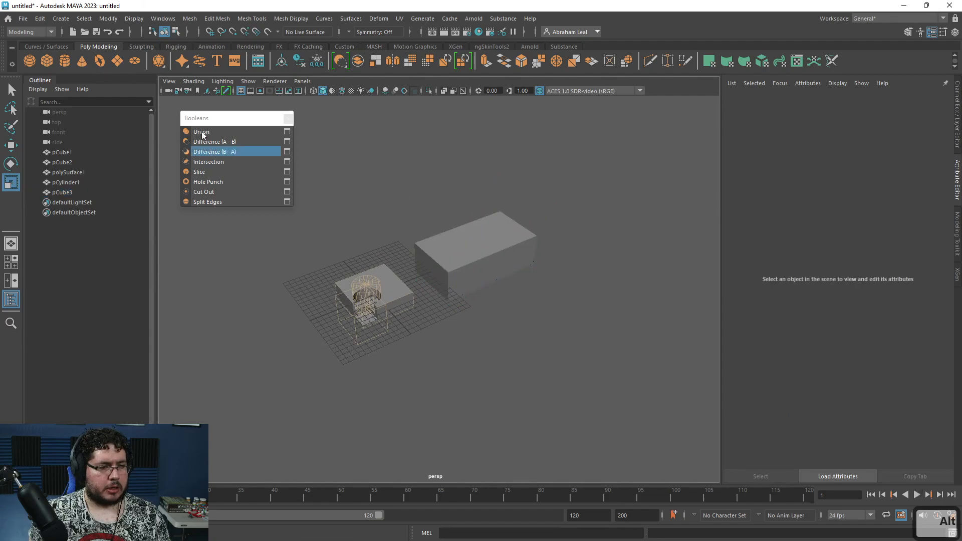
# Create a cylinder, tip it sideways onto the box's top edge, and select it with the box
pyautogui.hotkey('ctrl', 'd')
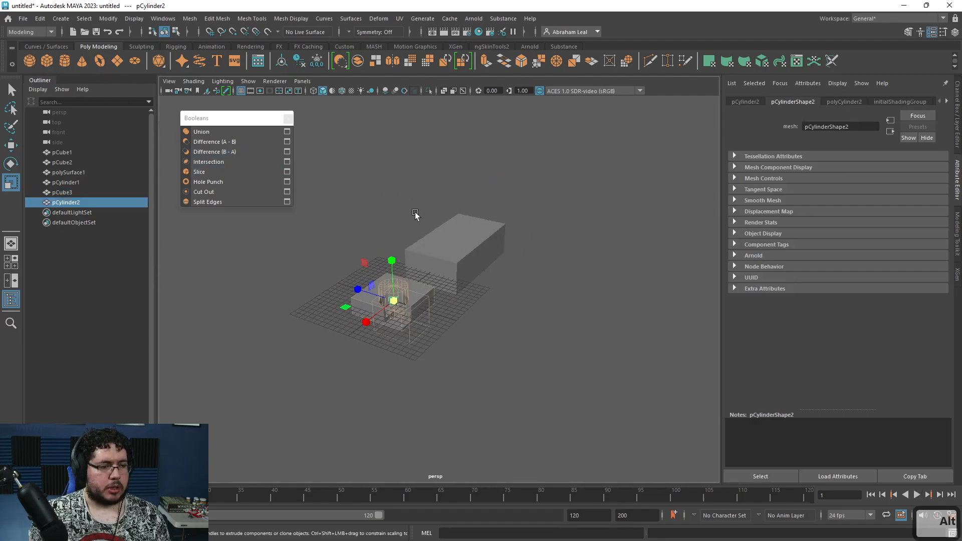
pyautogui.moveTo(422, 301)
pyautogui.keyDown('alt'); pyautogui.mouseDown()
pyautogui.moveTo(409, 275)
pyautogui.moveTo(452, 188)
pyautogui.moveTo(421, 226)
pyautogui.mouseUp(); pyautogui.keyUp('alt')
pyautogui.moveTo(301, 218); pyautogui.dragTo(465, 192)
pyautogui.press('e')
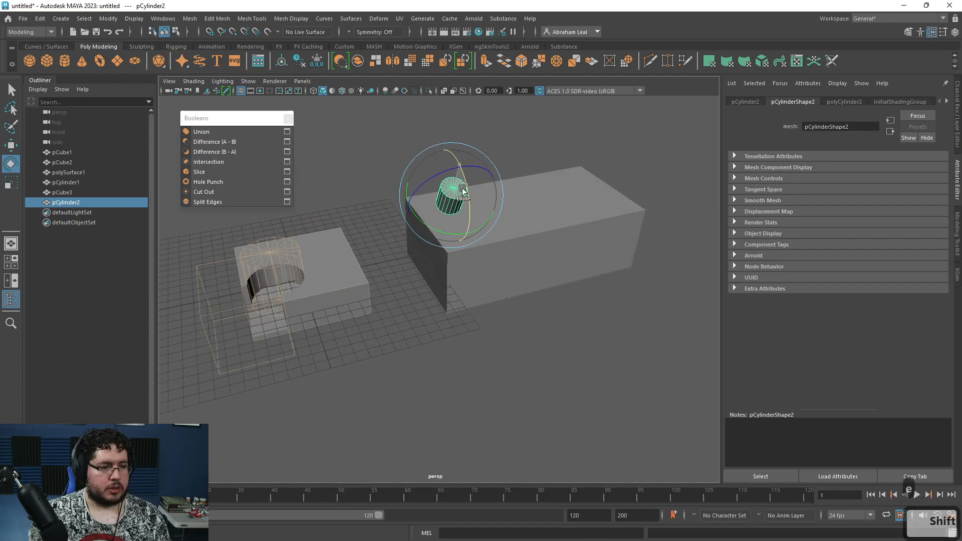
pyautogui.press('w')
pyautogui.keyDown('alt'); pyautogui.moveTo(467, 227); pyautogui.dragTo(462, 190); pyautogui.keyUp('alt')
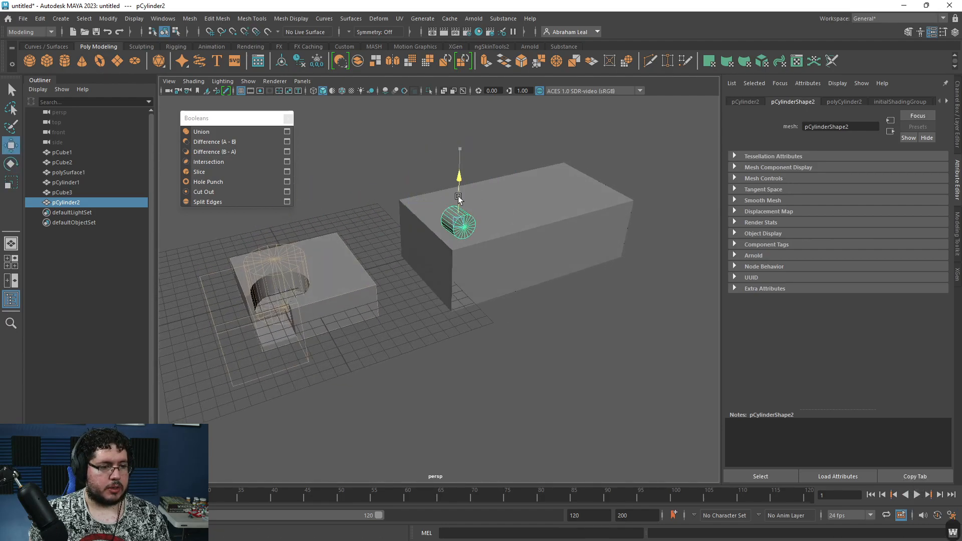
pyautogui.keyDown('shift'); pyautogui.click(489, 210); pyautogui.keyUp('shift')
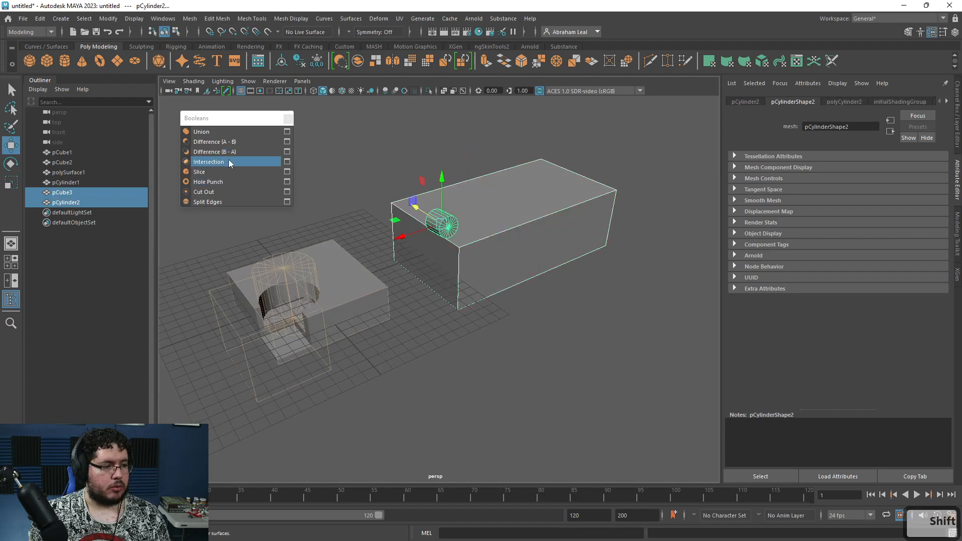
# Hole Punch the cylinder into the box, then stretch and rotate pCylinder2 to reshape the cut
pyautogui.click(209, 182)
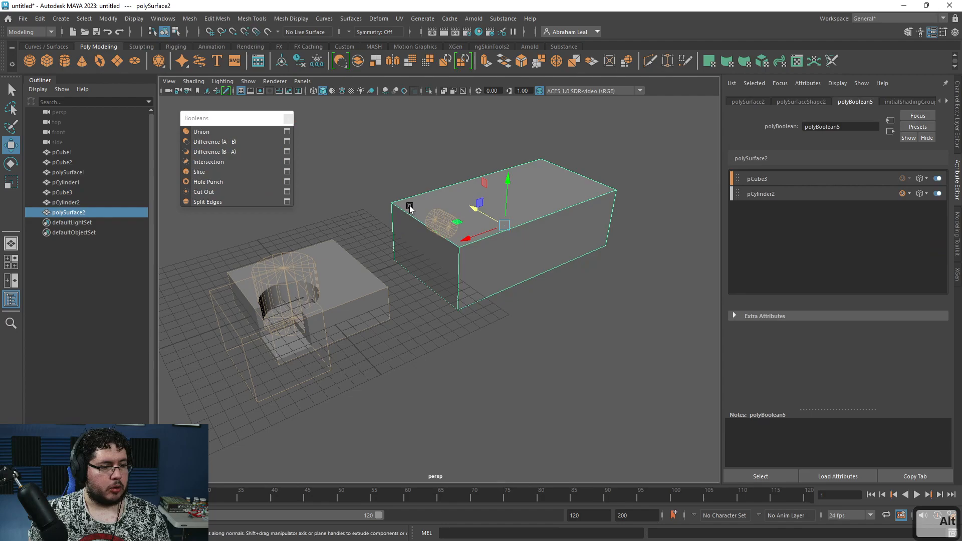
pyautogui.keyDown('alt'); pyautogui.moveTo(428, 212); pyautogui.dragTo(391, 222); pyautogui.keyUp('alt')
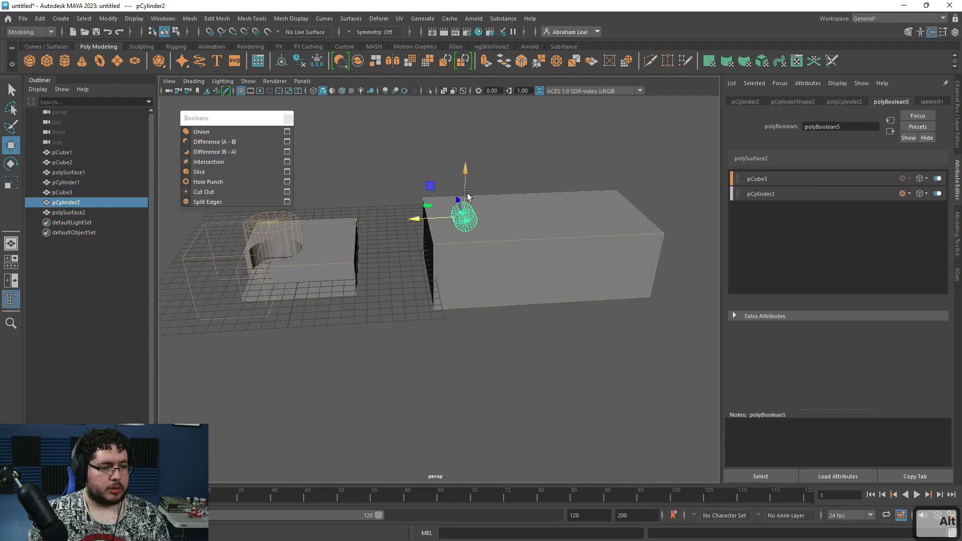
pyautogui.keyDown('alt'); pyautogui.moveTo(464, 184); pyautogui.dragTo(451, 225); pyautogui.keyUp('alt')
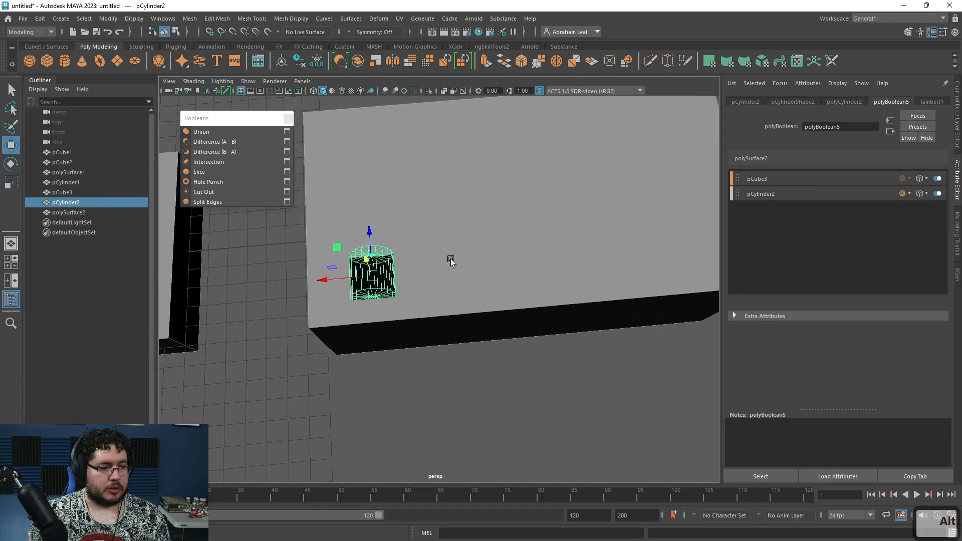
pyautogui.keyDown('alt'); pyautogui.moveTo(451, 225); pyautogui.dragTo(519, 251, button='right'); pyautogui.keyUp('alt')
pyautogui.press('r')
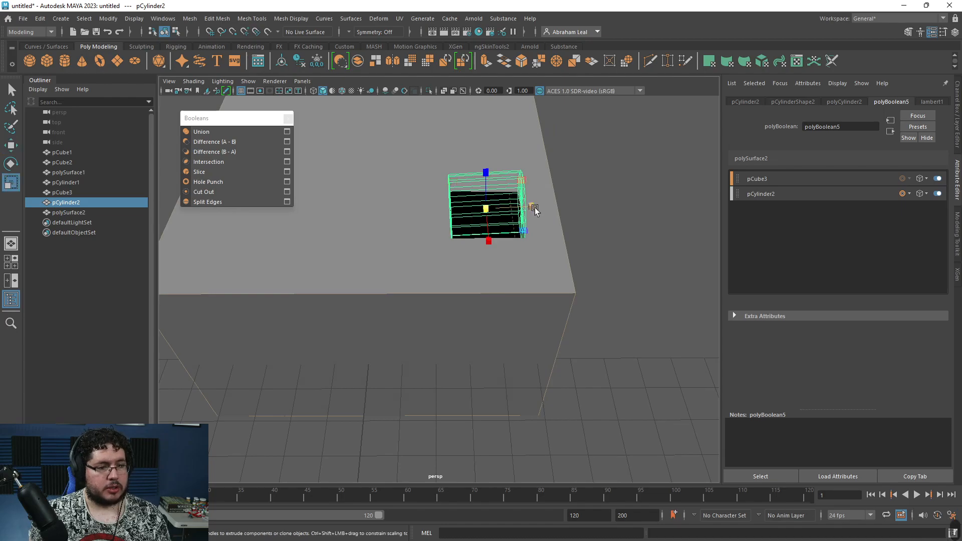
pyautogui.moveTo(534, 209); pyautogui.dragTo(581, 206)
pyautogui.moveTo(480, 213)
pyautogui.mouseDown()
pyautogui.moveTo(353, 197)
pyautogui.moveTo(476, 219)
pyautogui.moveTo(449, 195)
pyautogui.moveTo(460, 189)
pyautogui.mouseUp()
pyautogui.press('e')
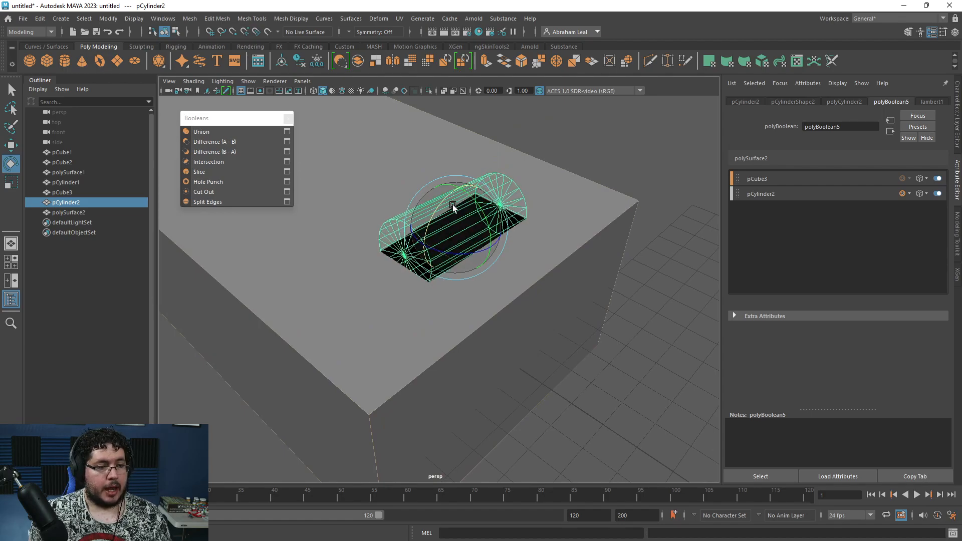
pyautogui.click(361, 241)
# Widen, shift and flatten the cylinder cutter across the box and review the result
pyautogui.moveTo(512, 205)
pyautogui.keyDown('alt'); pyautogui.mouseDown()
pyautogui.moveTo(472, 199)
pyautogui.moveTo(528, 158)
pyautogui.mouseUp(); pyautogui.keyUp('alt')
pyautogui.click(472, 199)
pyautogui.press('w')
pyautogui.moveTo(533, 217); pyautogui.dragTo(637, 214)
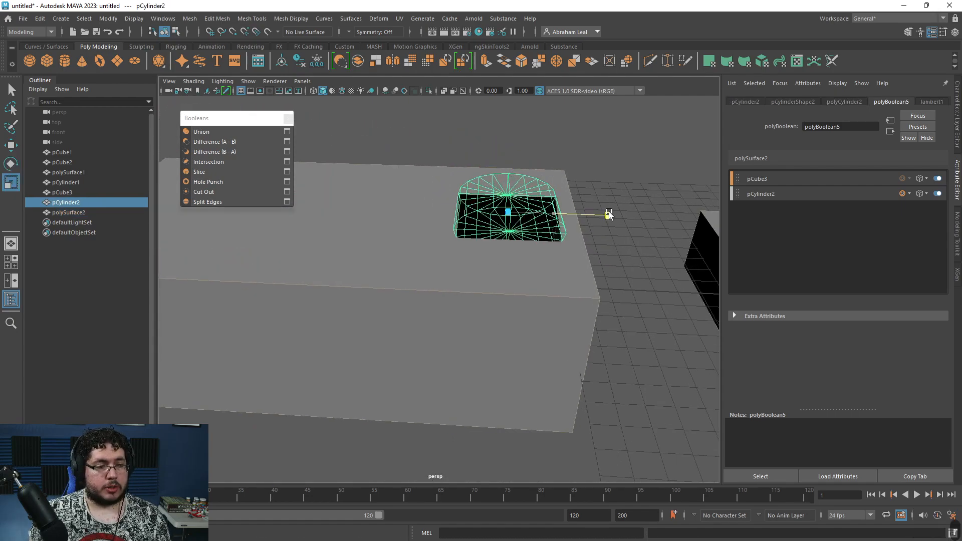
pyautogui.moveTo(518, 213); pyautogui.dragTo(417, 207)
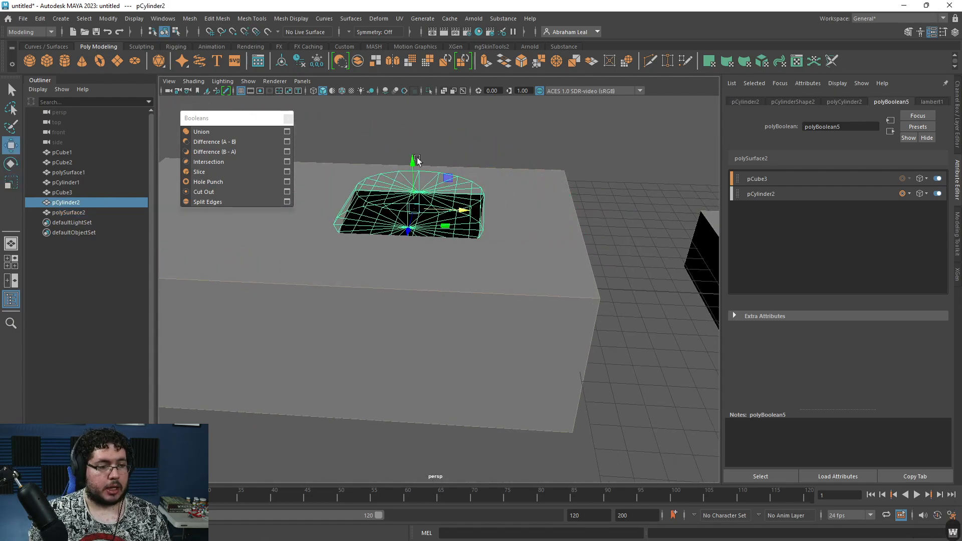
pyautogui.moveTo(419, 161)
pyautogui.mouseDown()
pyautogui.moveTo(411, 180)
pyautogui.moveTo(454, 202)
pyautogui.moveTo(393, 155)
pyautogui.moveTo(451, 155)
pyautogui.mouseUp()
pyautogui.click(392, 248)
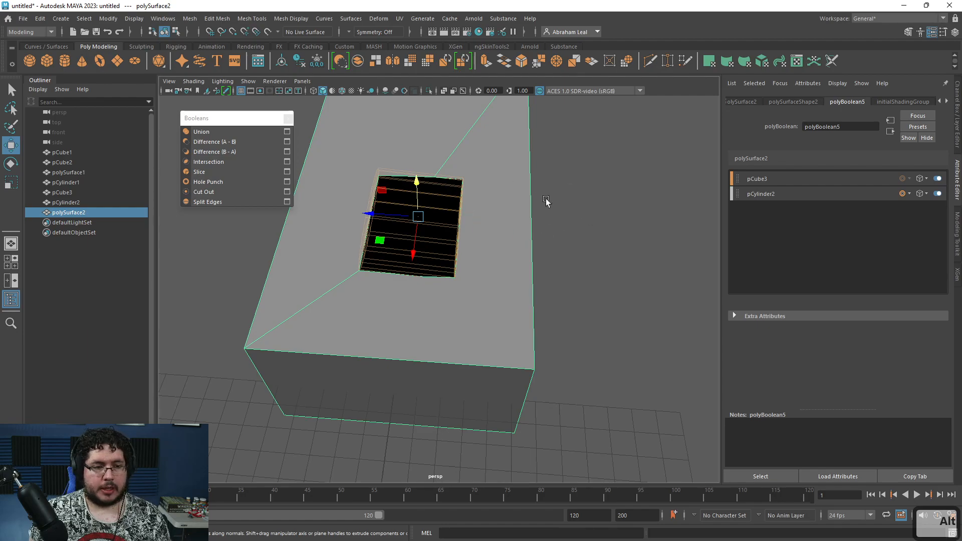
pyautogui.keyDown('alt'); pyautogui.moveTo(462, 217); pyautogui.dragTo(548, 196); pyautogui.keyUp('alt')
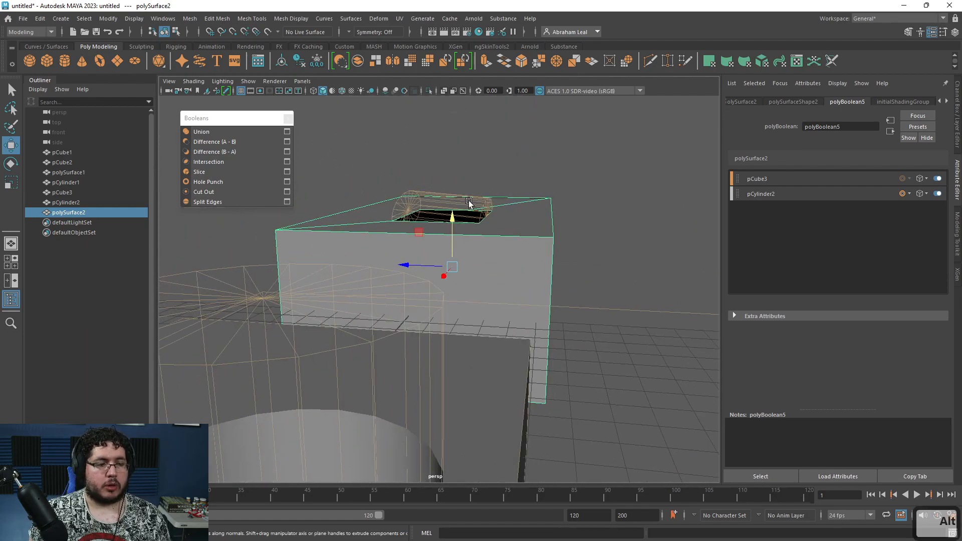
pyautogui.click(470, 203)
pyautogui.press('e')
pyautogui.keyDown('alt'); pyautogui.moveTo(494, 151); pyautogui.dragTo(453, 211); pyautogui.keyUp('alt')
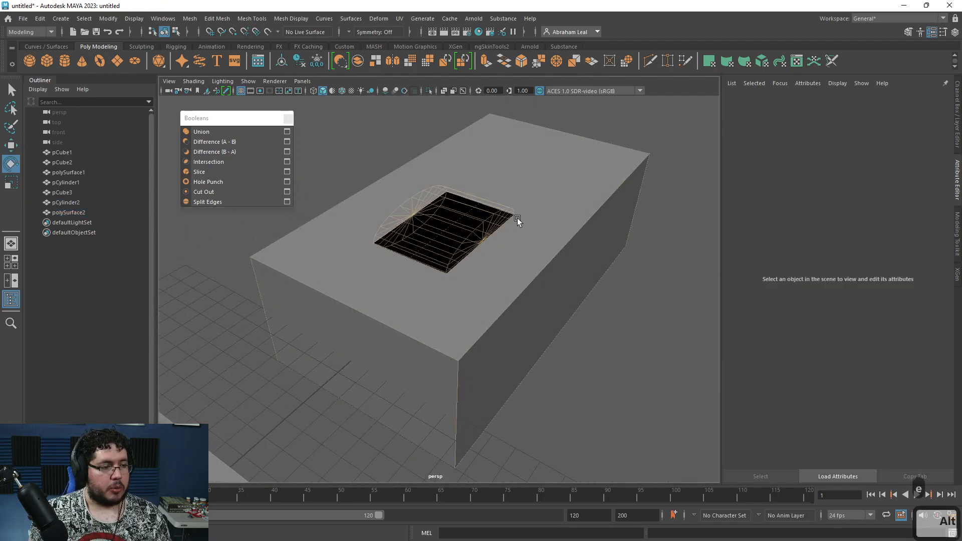
# Delete the cylinder input, then pCube3 and its boolean result
pyautogui.click(898, 194)
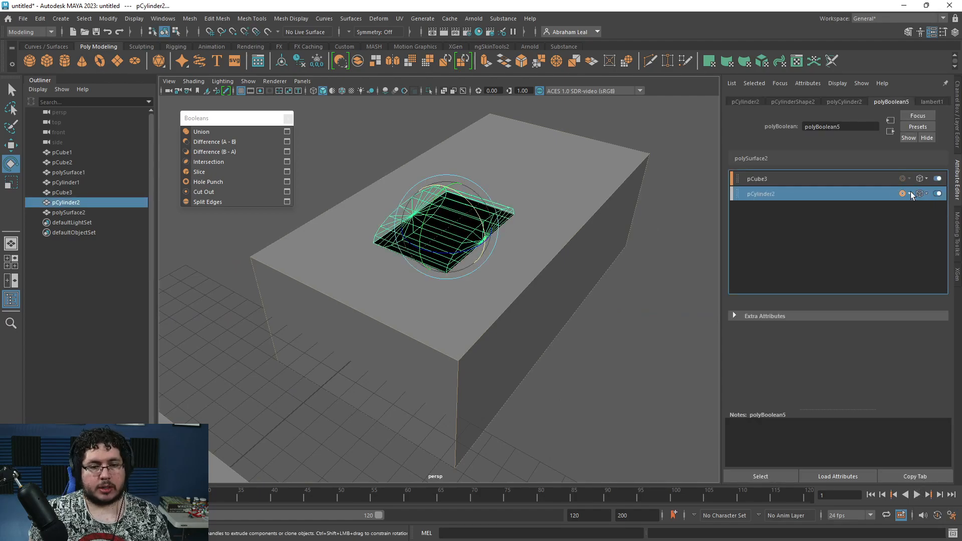
pyautogui.click(910, 195)
pyautogui.click(451, 208)
pyautogui.hotkey('ctrl', 'z')
pyautogui.press('Delete')
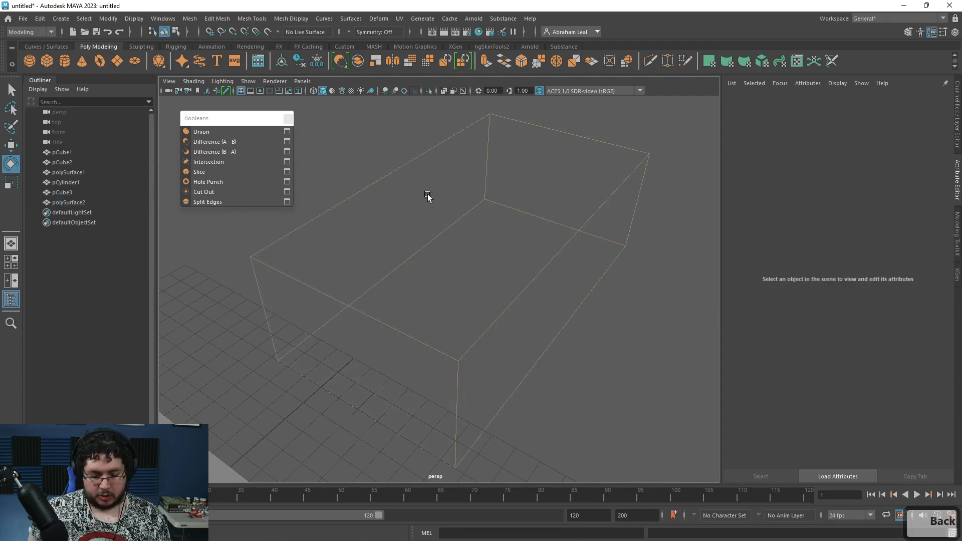
pyautogui.hotkey('ctrl', 'z')
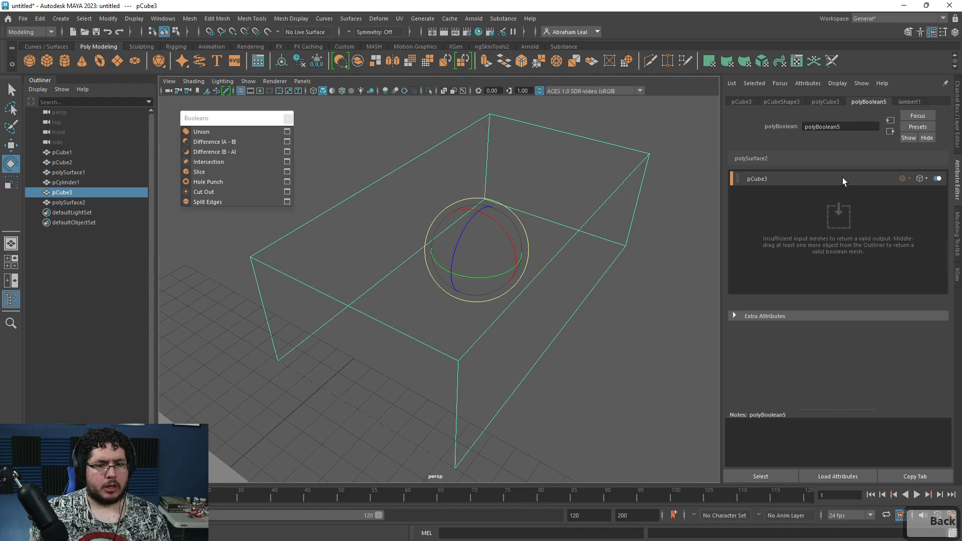
pyautogui.press('Delete')
pyautogui.hotkey('ctrl', 'z')
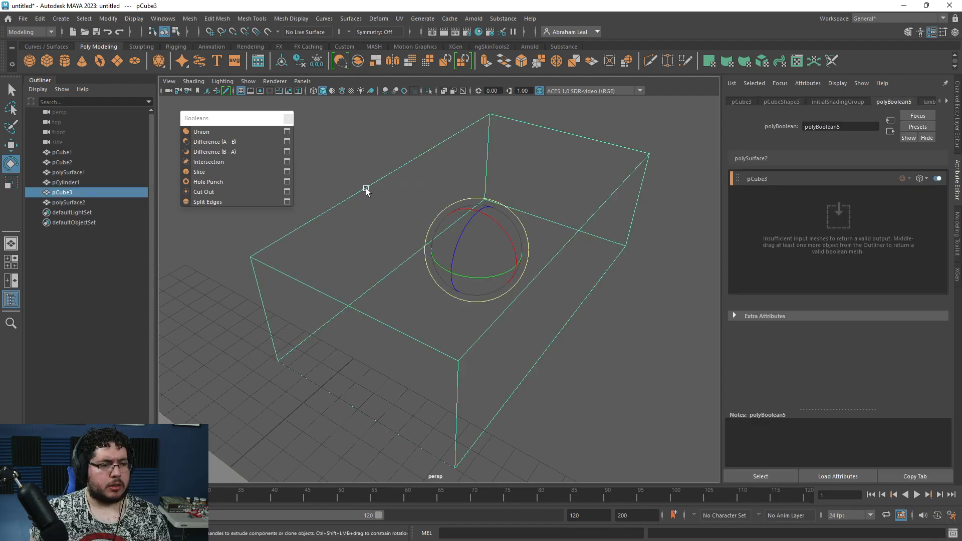
pyautogui.press('Delete')
# Create a Poly Cube, move it away from the block and scale it into a tall cube
pyautogui.keyDown('alt'); pyautogui.moveTo(398, 202); pyautogui.dragTo(507, 223, button='right'); pyautogui.keyUp('alt')
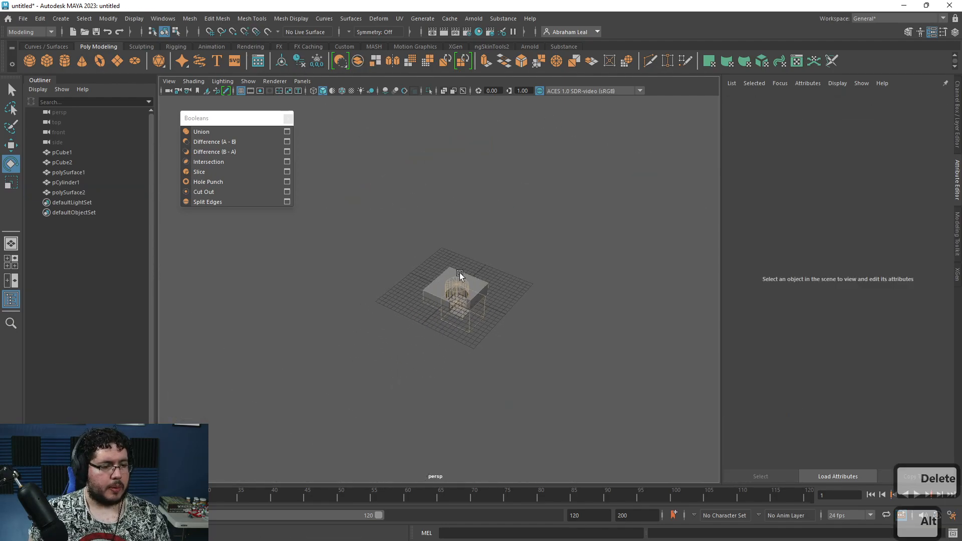
pyautogui.click(47, 61)
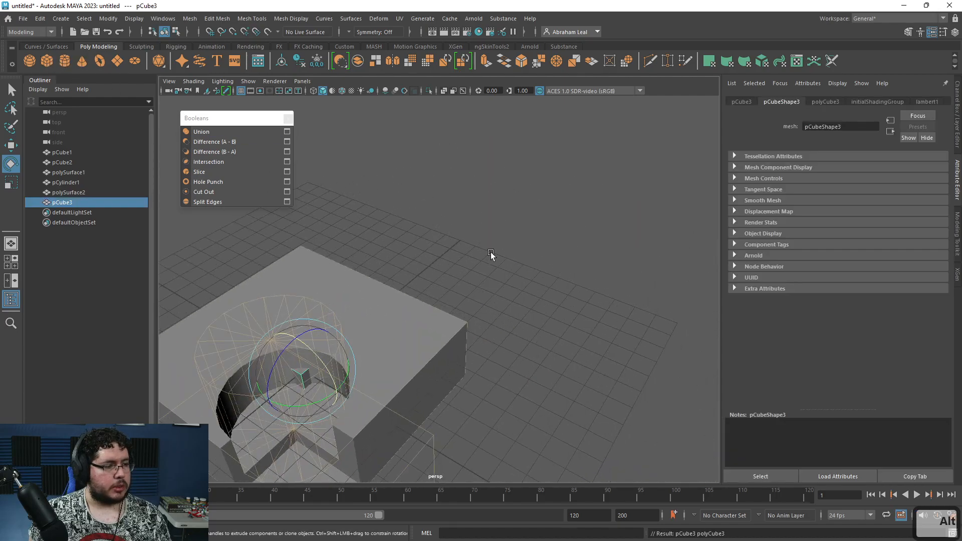
pyautogui.press('r')
pyautogui.moveTo(315, 350); pyautogui.dragTo(331, 353)
pyautogui.press('w')
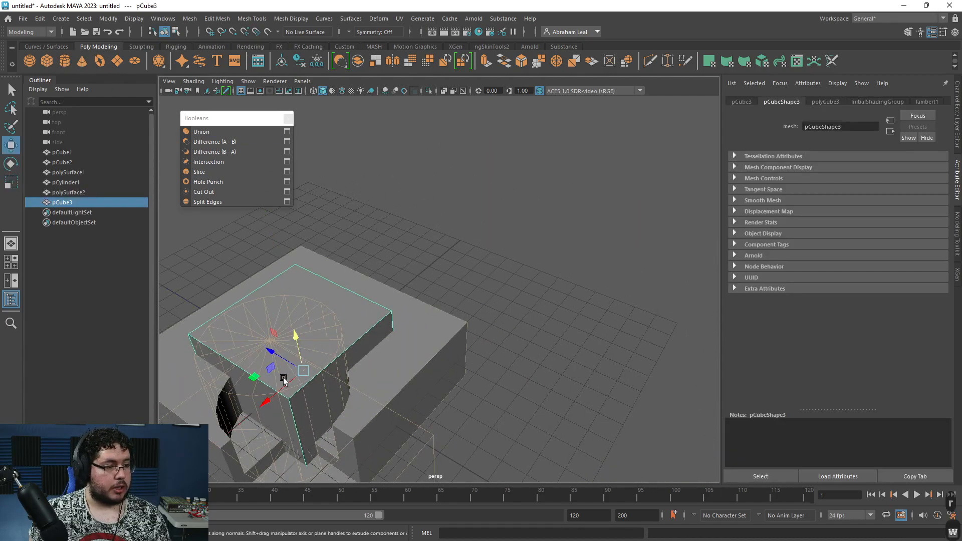
pyautogui.moveTo(283, 378)
pyautogui.mouseDown()
pyautogui.moveTo(460, 213)
pyautogui.moveTo(465, 232)
pyautogui.mouseUp()
pyautogui.press('r')
pyautogui.click(526, 216)
pyautogui.click(464, 246)
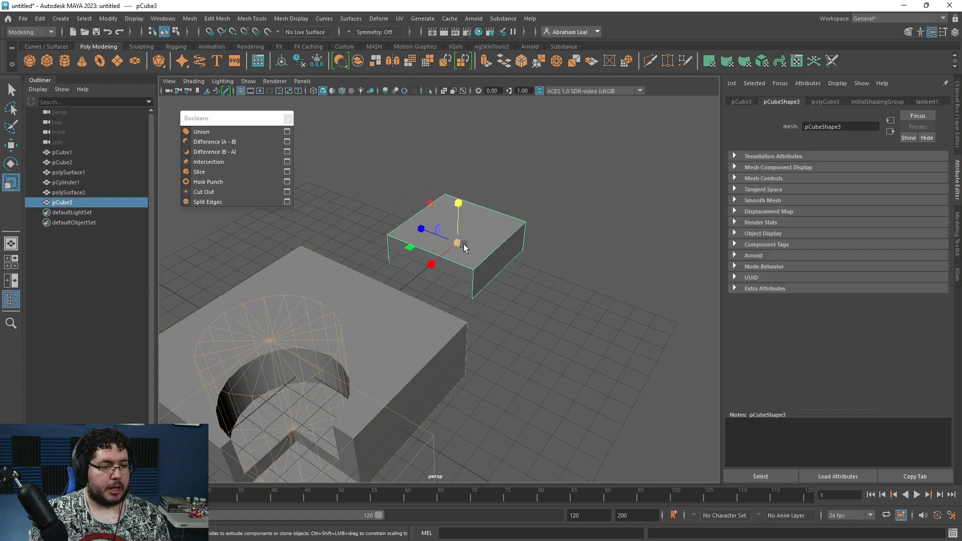
pyautogui.moveTo(455, 207); pyautogui.dragTo(458, 150)
pyautogui.click(511, 231)
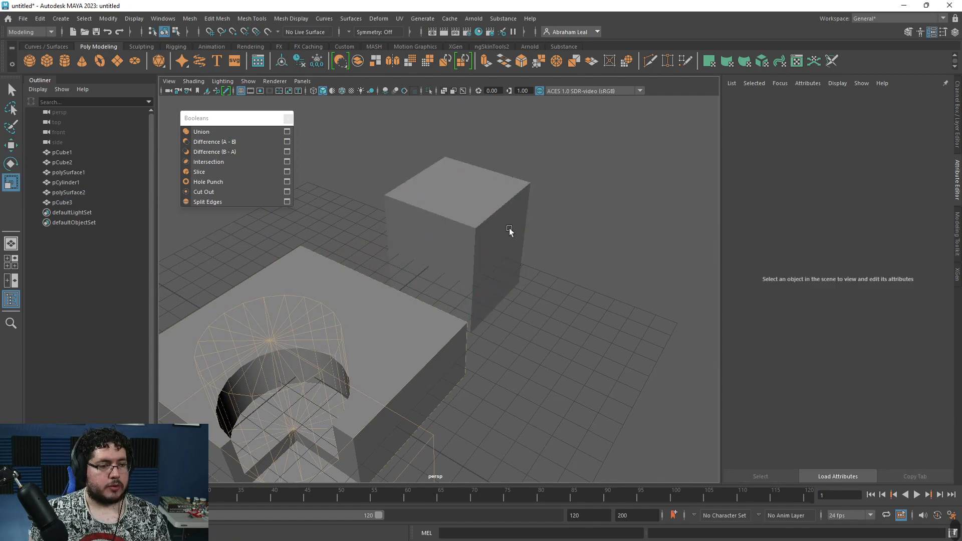
pyautogui.click(467, 218)
# Duplicate the tall cube and raise the copy higher beside it
pyautogui.press('w')
pyautogui.moveTo(564, 236)
pyautogui.keyDown('alt'); pyautogui.mouseDown()
pyautogui.moveTo(510, 197)
pyautogui.moveTo(429, 233)
pyautogui.moveTo(569, 237)
pyautogui.moveTo(577, 143)
pyautogui.moveTo(542, 211)
pyautogui.mouseUp(); pyautogui.keyUp('alt')
pyautogui.hotkey('ctrl', 'd')
pyautogui.moveTo(526, 248)
pyautogui.mouseDown()
pyautogui.moveTo(509, 219)
pyautogui.moveTo(478, 215)
pyautogui.mouseUp()
pyautogui.moveTo(564, 229); pyautogui.dragTo(571, 189)
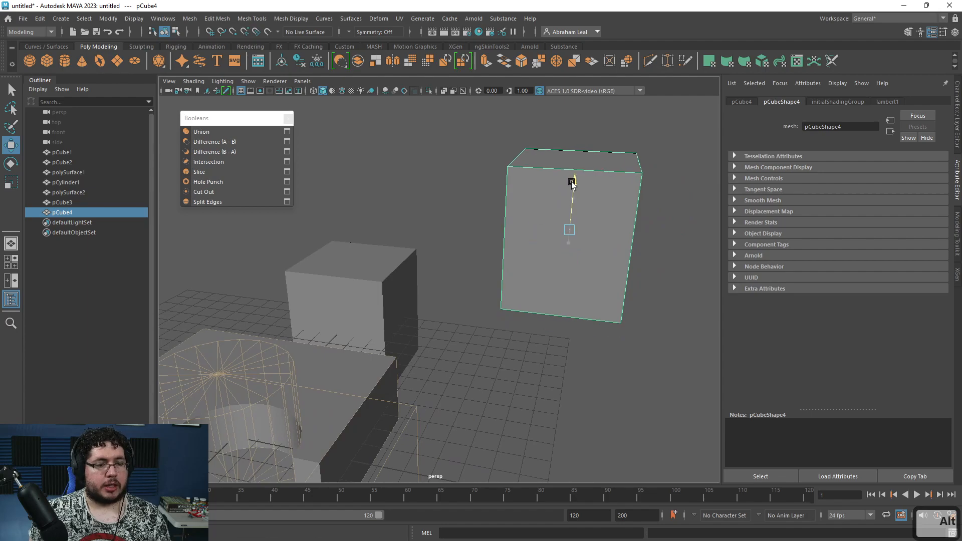
pyautogui.click(486, 193)
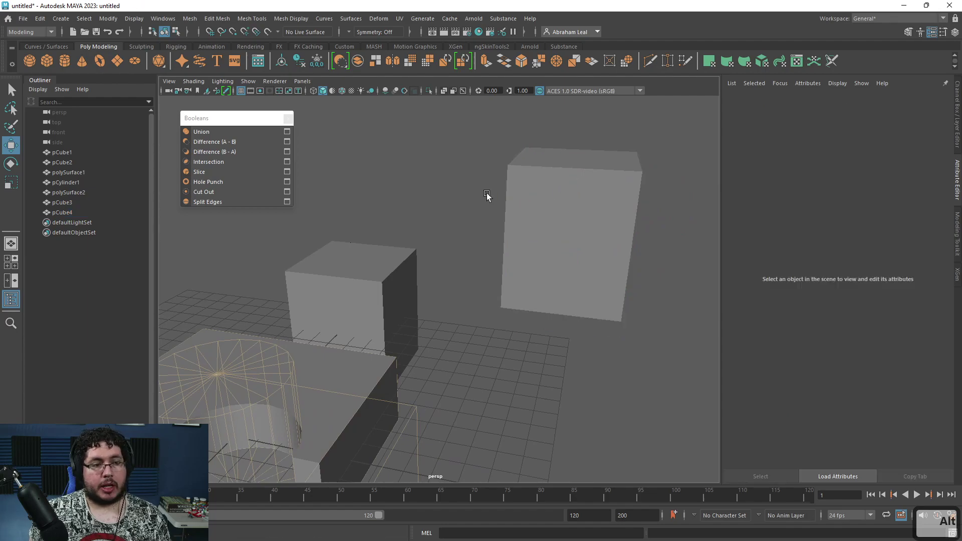
# Create a Poly Cone from the shelf and orbit to view it with the cubes
pyautogui.click(83, 62)
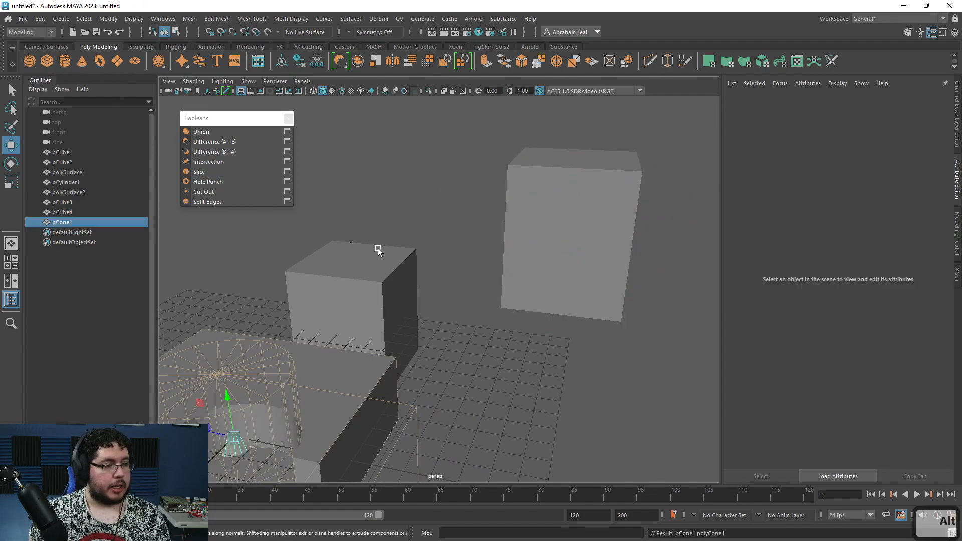
pyautogui.keyDown('alt'); pyautogui.moveTo(379, 248); pyautogui.dragTo(322, 358); pyautogui.keyUp('alt')
pyautogui.keyDown('alt'); pyautogui.moveTo(372, 378); pyautogui.dragTo(232, 366, button='middle'); pyautogui.keyUp('alt')
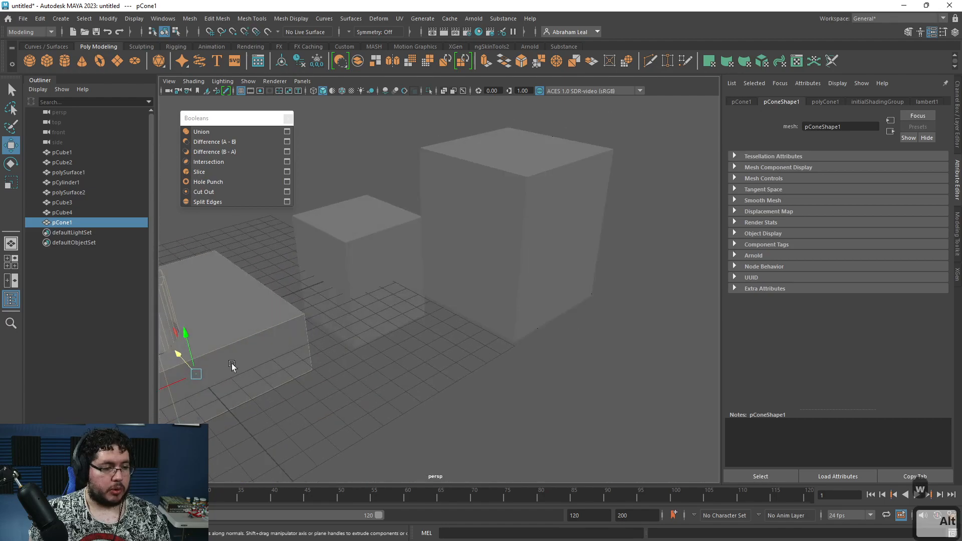
pyautogui.moveTo(390, 295)
pyautogui.keyDown('alt'); pyautogui.mouseDown()
pyautogui.moveTo(421, 299)
pyautogui.moveTo(389, 232)
pyautogui.mouseUp(); pyautogui.keyUp('alt')
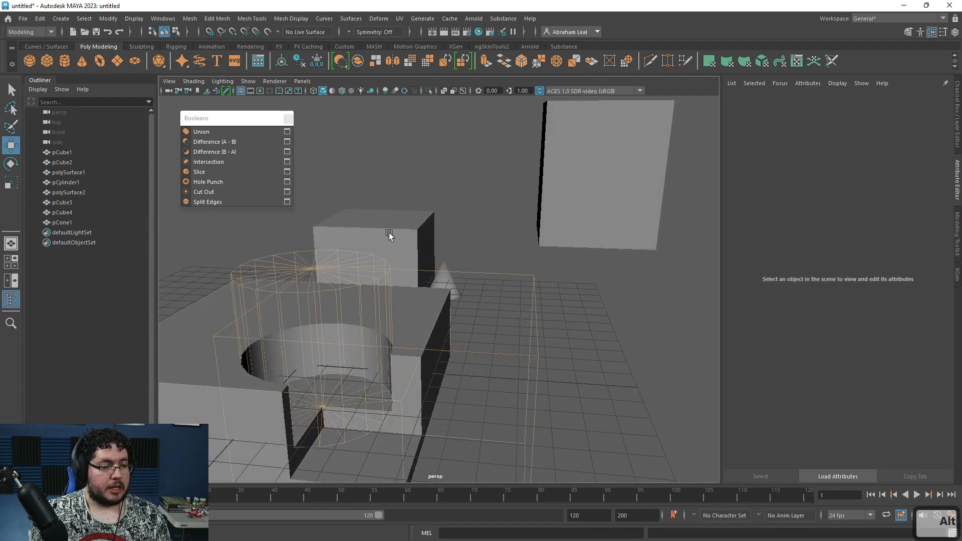
# Duplicate the cone, then boolean the first cone into the tall cube
pyautogui.click(388, 232)
pyautogui.click(450, 287)
pyautogui.moveTo(451, 278)
pyautogui.keyDown('alt'); pyautogui.mouseDown()
pyautogui.moveTo(440, 304)
pyautogui.moveTo(481, 316)
pyautogui.moveTo(391, 263)
pyautogui.mouseUp(); pyautogui.keyUp('alt')
pyautogui.click(439, 305)
pyautogui.hotkey('ctrl', 'd')
pyautogui.click(440, 303)
pyautogui.keyDown('shift'); pyautogui.click(390, 263); pyautogui.keyUp('shift')
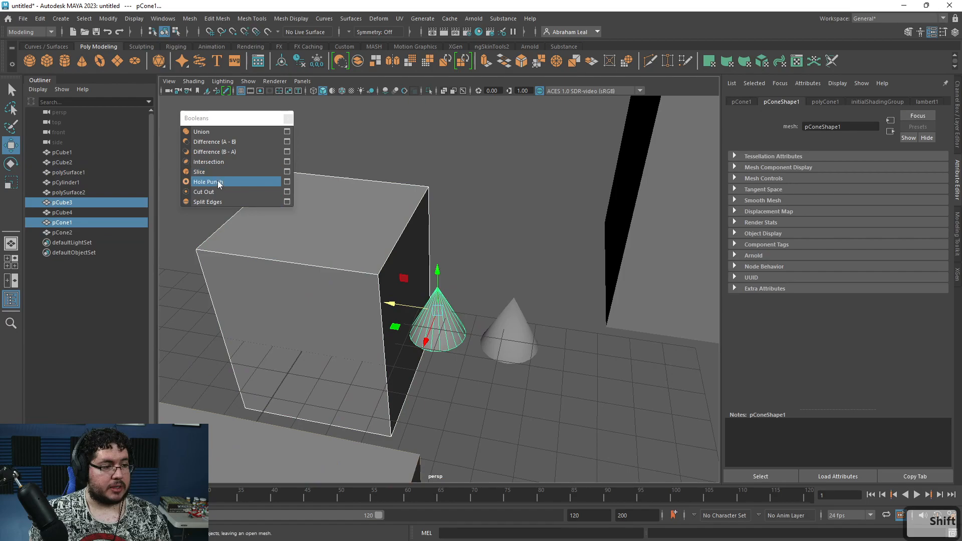
pyautogui.click(200, 172)
# Push the cone sideways into the cube and bake the cut by deleting history
pyautogui.click(451, 316)
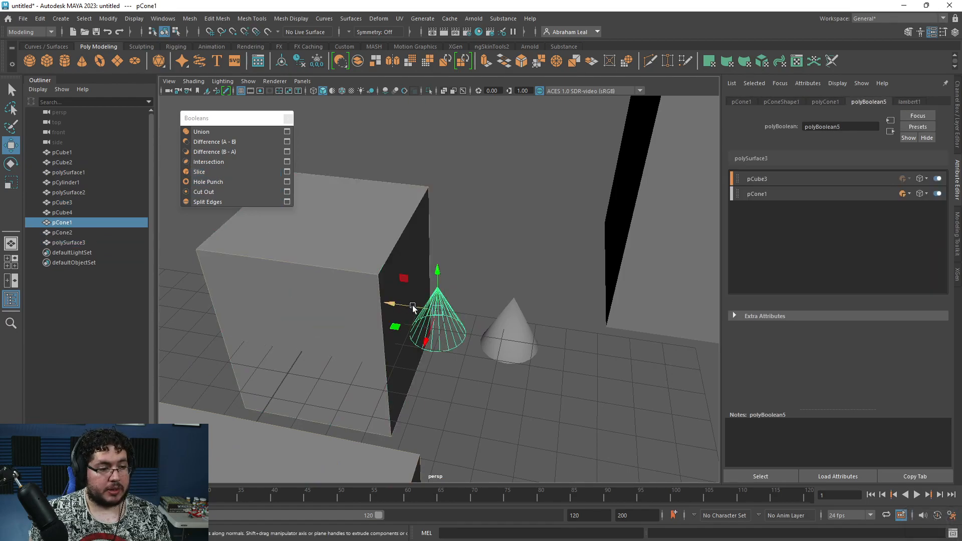
pyautogui.moveTo(413, 307); pyautogui.dragTo(393, 304)
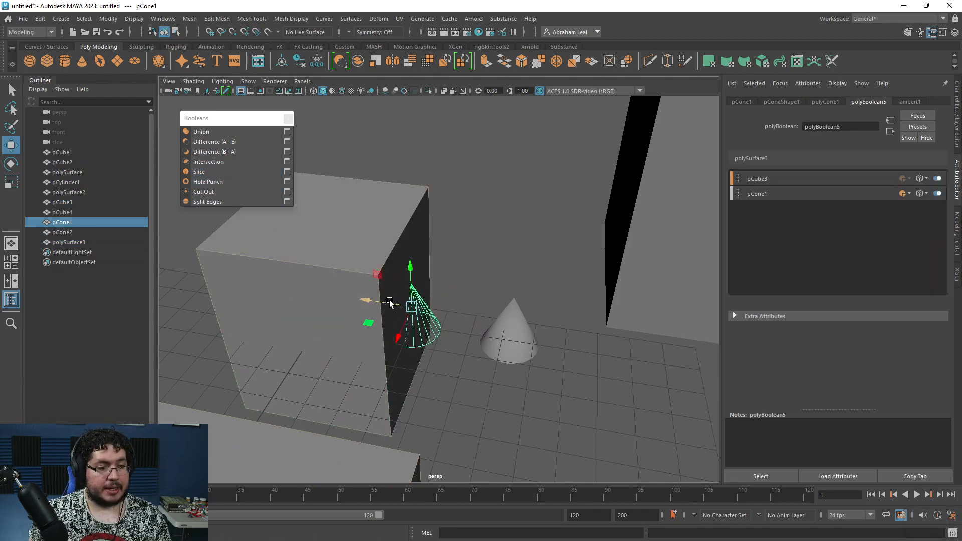
pyautogui.click(390, 303)
pyautogui.moveTo(390, 303)
pyautogui.keyDown('alt'); pyautogui.mouseDown()
pyautogui.moveTo(350, 297)
pyautogui.moveTo(452, 294)
pyautogui.moveTo(475, 275)
pyautogui.mouseUp(); pyautogui.keyUp('alt')
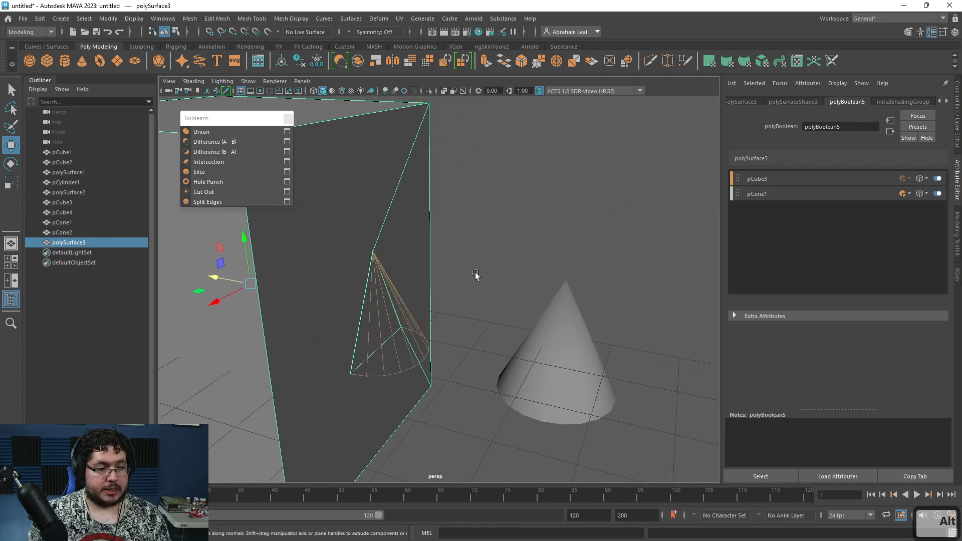
pyautogui.hotkey('alt', 'shift', 'd')
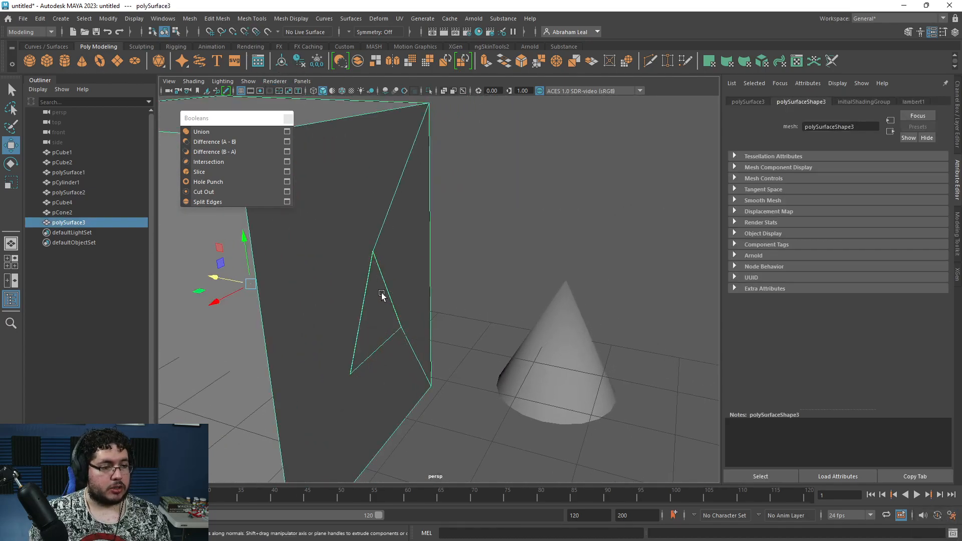
# Delete the cone-shaped face inside the block to open the hole
pyautogui.click(384, 259)
pyautogui.click(391, 285)
pyautogui.press('BackSpace')
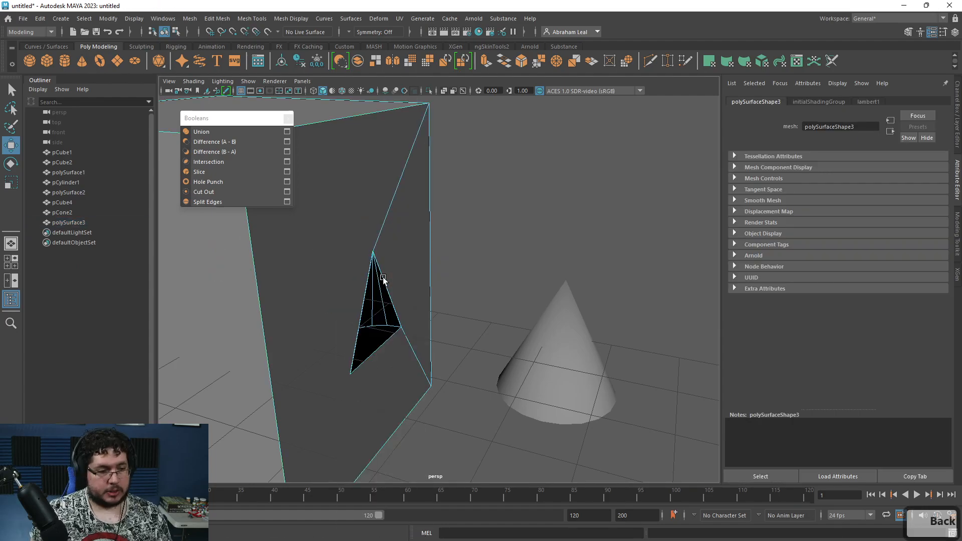
pyautogui.moveTo(391, 286)
pyautogui.keyDown('alt'); pyautogui.mouseDown()
pyautogui.moveTo(424, 267)
pyautogui.moveTo(554, 310)
pyautogui.moveTo(468, 310)
pyautogui.moveTo(535, 302)
pyautogui.mouseUp(); pyautogui.keyUp('alt')
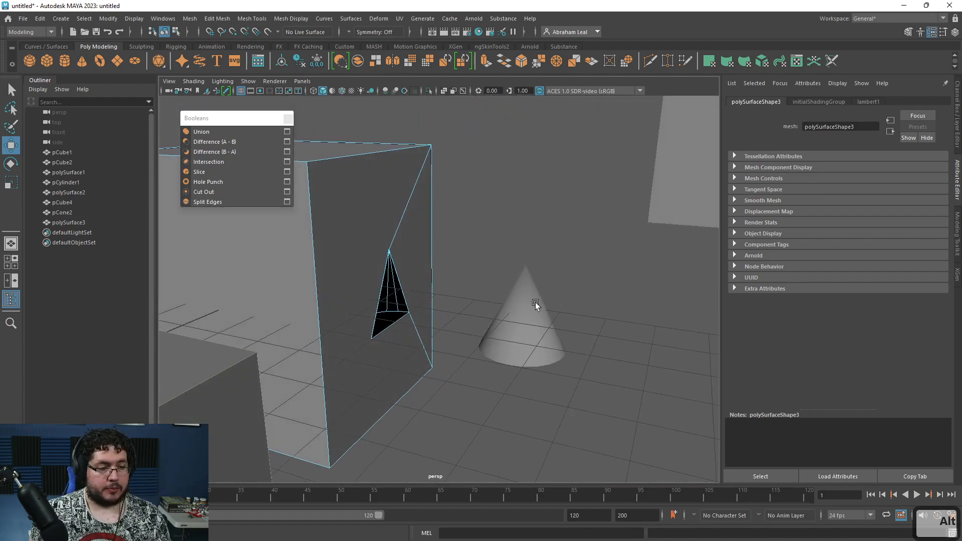
# Move pCone2 into pCube4 and Slice it into the cube
pyautogui.click(536, 302)
pyautogui.keyDown('alt'); pyautogui.moveTo(475, 301); pyautogui.dragTo(526, 308); pyautogui.keyUp('alt')
pyautogui.keyDown('alt'); pyautogui.moveTo(481, 286); pyautogui.dragTo(466, 256); pyautogui.keyUp('alt')
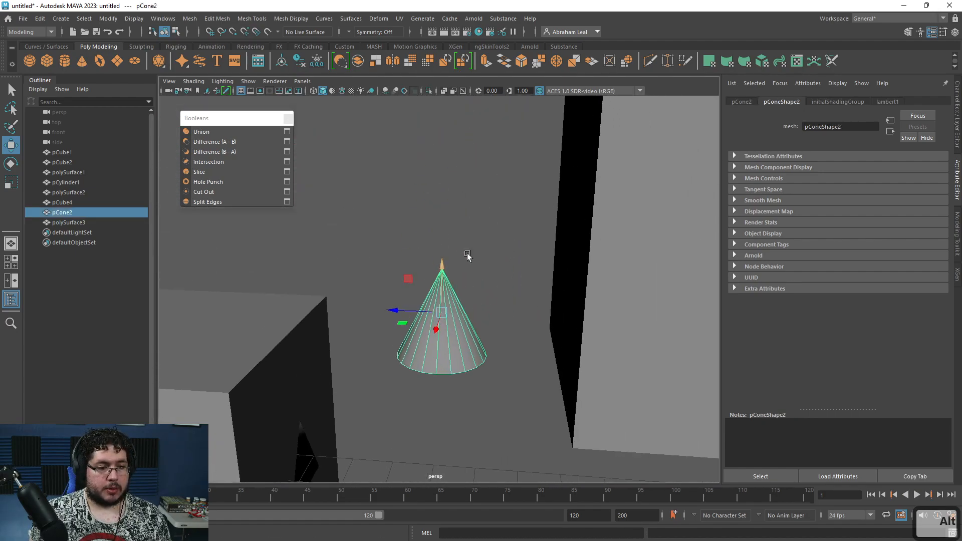
pyautogui.click(590, 273)
pyautogui.click(452, 323)
pyautogui.moveTo(449, 290); pyautogui.dragTo(448, 214)
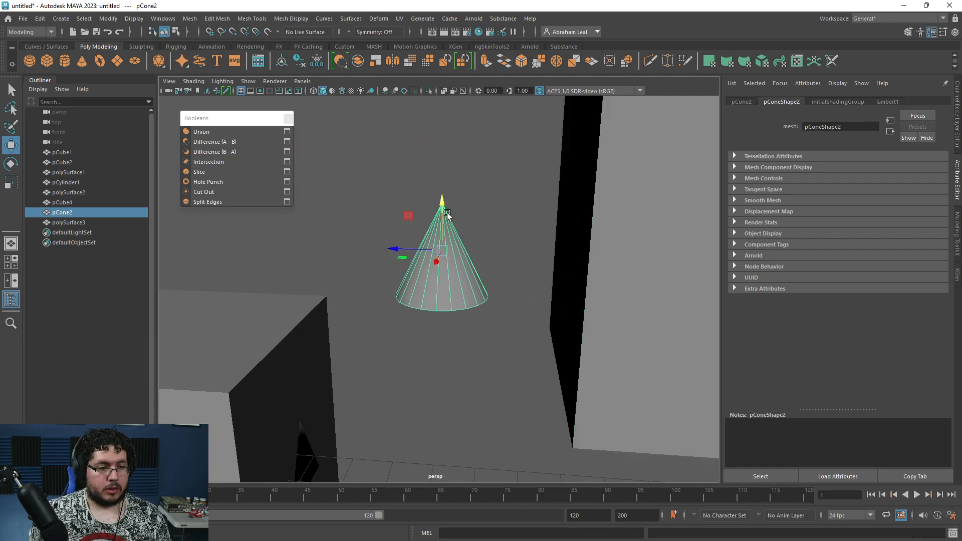
pyautogui.moveTo(396, 250); pyautogui.dragTo(542, 249)
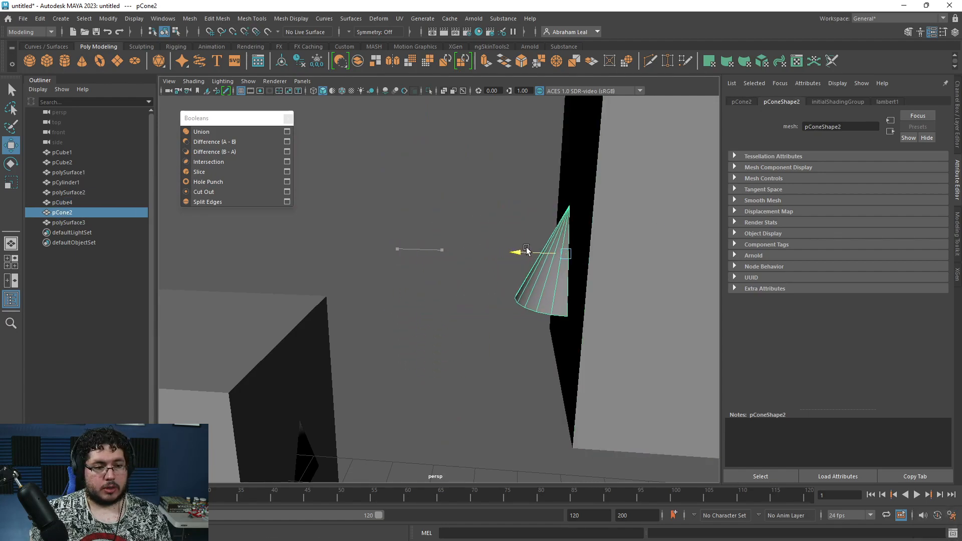
pyautogui.click(551, 269)
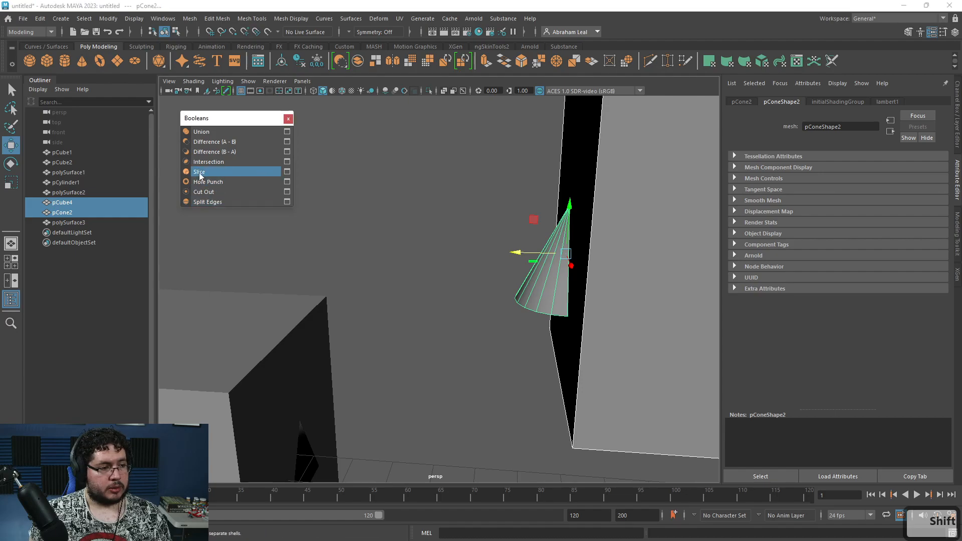
pyautogui.click(200, 171)
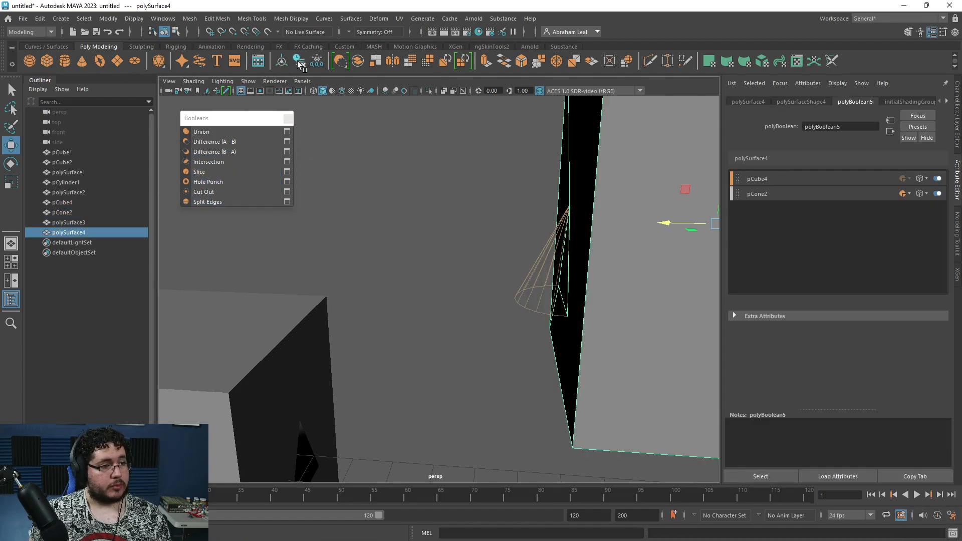
# Delete the boolean history, keeping the sliced cube, and inspect the cone cutout
pyautogui.hotkey('ctrl', 'z')
pyautogui.click(629, 225)
pyautogui.hotkey('ctrl', 'z')
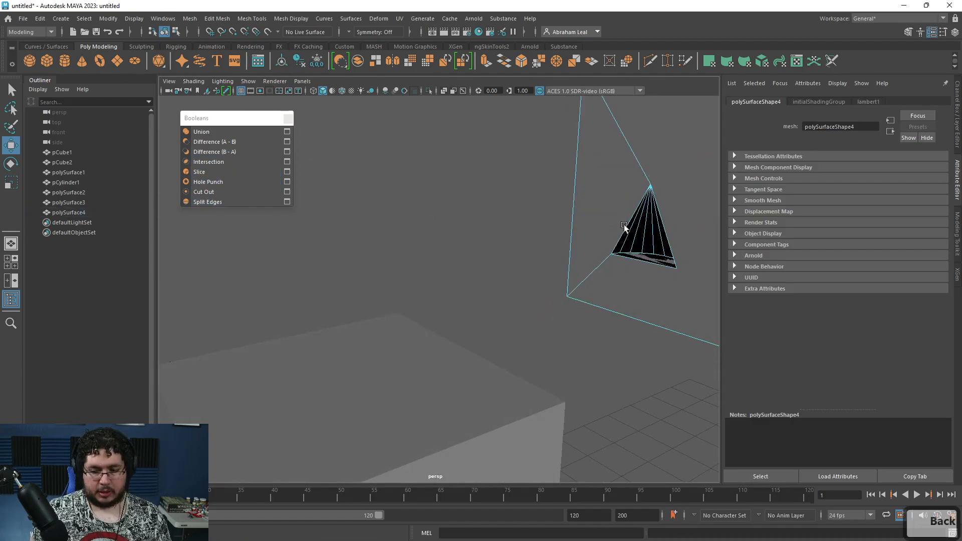
pyautogui.keyDown('alt'); pyautogui.moveTo(624, 226); pyautogui.dragTo(574, 189); pyautogui.keyUp('alt')
pyautogui.click(570, 241)
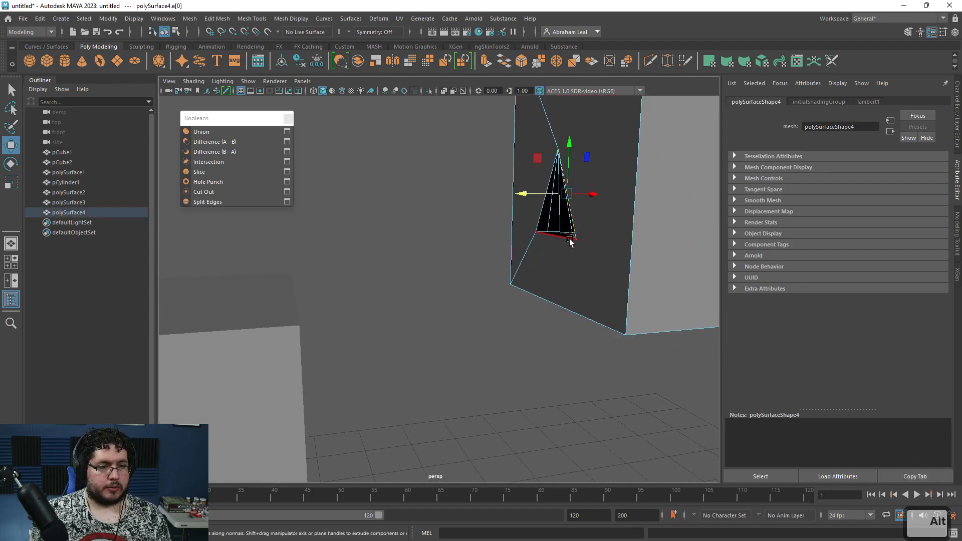
pyautogui.moveTo(570, 241)
pyautogui.keyDown('alt'); pyautogui.mouseDown()
pyautogui.moveTo(549, 256)
pyautogui.moveTo(568, 147)
pyautogui.moveTo(361, 256)
pyautogui.mouseUp(); pyautogui.keyUp('alt')
# Isolate the two cut blocks and merge them into one mesh with Boolean Union
pyautogui.click(369, 226)
pyautogui.click(324, 301)
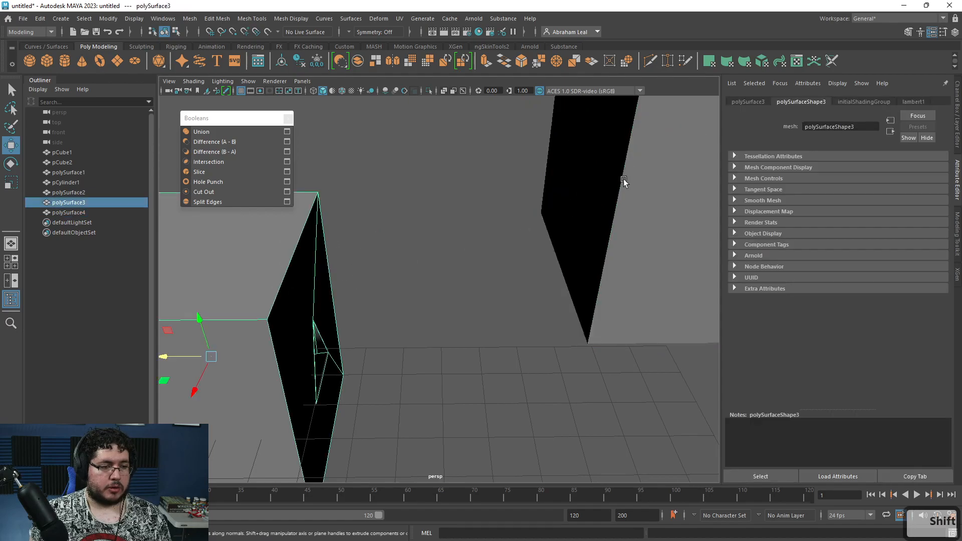
pyautogui.keyDown('shift'); pyautogui.click(624, 182); pyautogui.keyUp('shift')
pyautogui.hotkey('ctrl', '1')
pyautogui.keyDown('alt'); pyautogui.moveTo(423, 96); pyautogui.dragTo(402, 232); pyautogui.keyUp('alt')
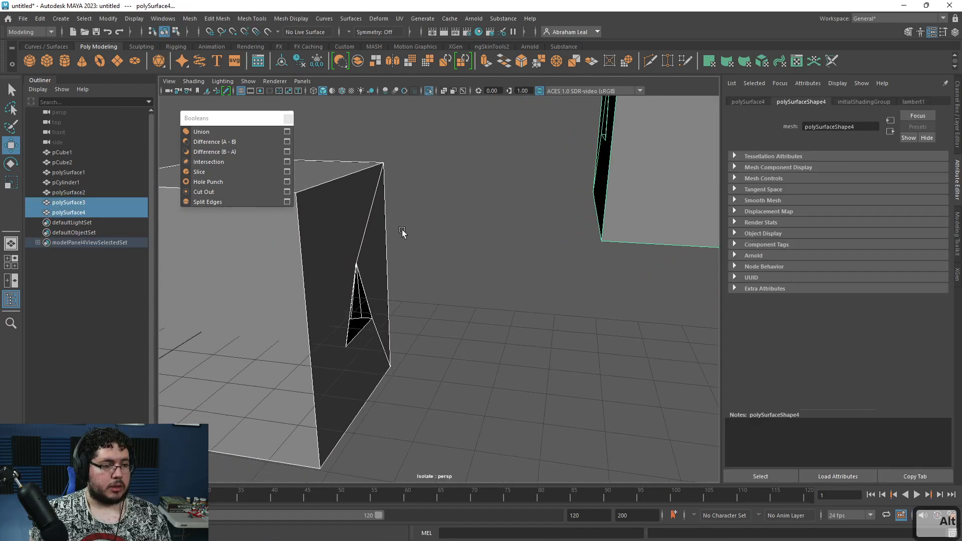
pyautogui.click(357, 61)
# Try selecting edges around the cone opening in Edge mode, then undo and clear that selection
pyautogui.rightClick(376, 188)
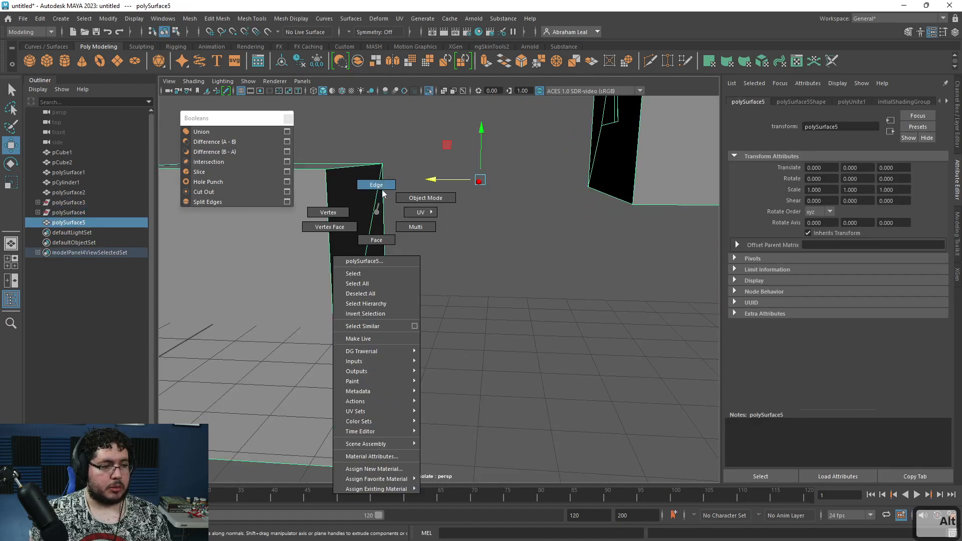
pyautogui.click(376, 185)
pyautogui.click(364, 285)
pyautogui.keyDown('shift'); pyautogui.click(380, 320); pyautogui.keyUp('shift')
pyautogui.keyDown('shift'); pyautogui.click(385, 356); pyautogui.keyUp('shift')
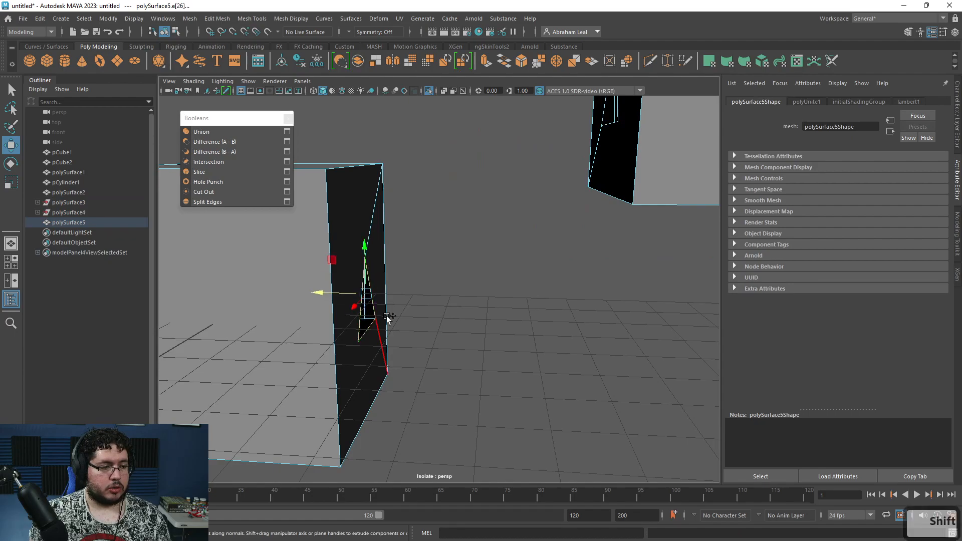
pyautogui.keyDown('alt'); pyautogui.moveTo(387, 316); pyautogui.dragTo(466, 323); pyautogui.keyUp('alt')
pyautogui.keyDown('shift'); pyautogui.click(594, 195); pyautogui.keyUp('shift')
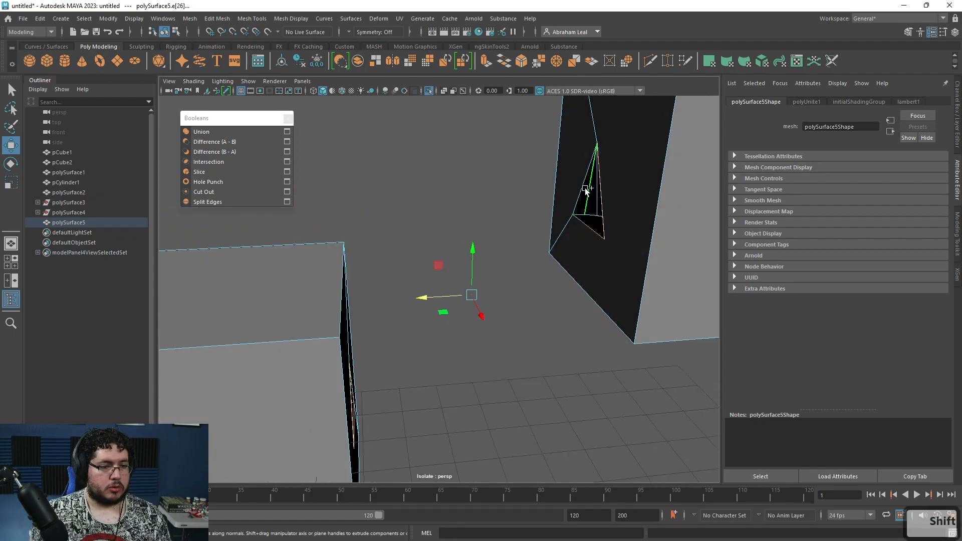
pyautogui.hotkey('ctrl', 'z')
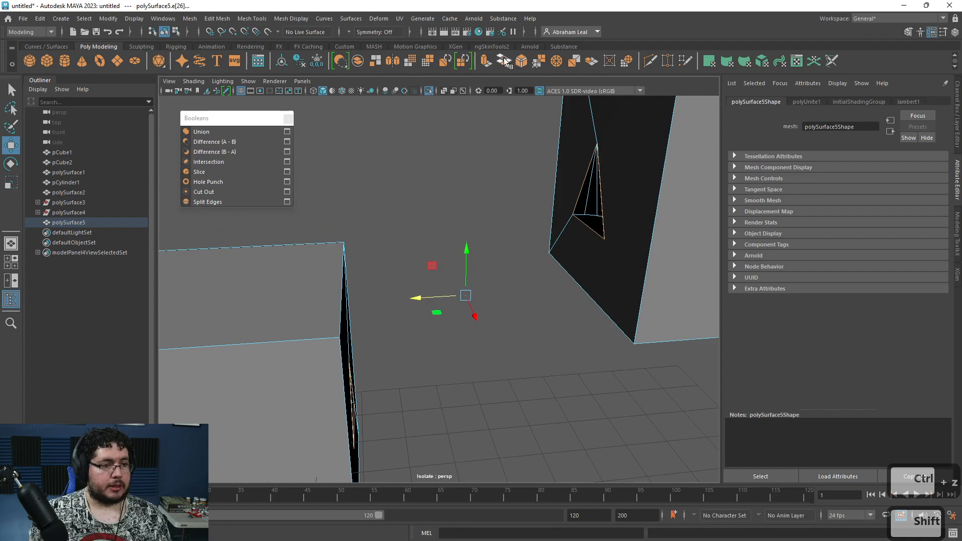
pyautogui.moveTo(556, 233)
pyautogui.keyDown('alt'); pyautogui.mouseDown()
pyautogui.moveTo(376, 293)
pyautogui.moveTo(464, 329)
pyautogui.moveTo(420, 288)
pyautogui.mouseUp(); pyautogui.keyUp('alt')
pyautogui.click(497, 277)
# Extrude the bottom edge of the cone opening toward the other block (Ctrl+E)
pyautogui.click(376, 314)
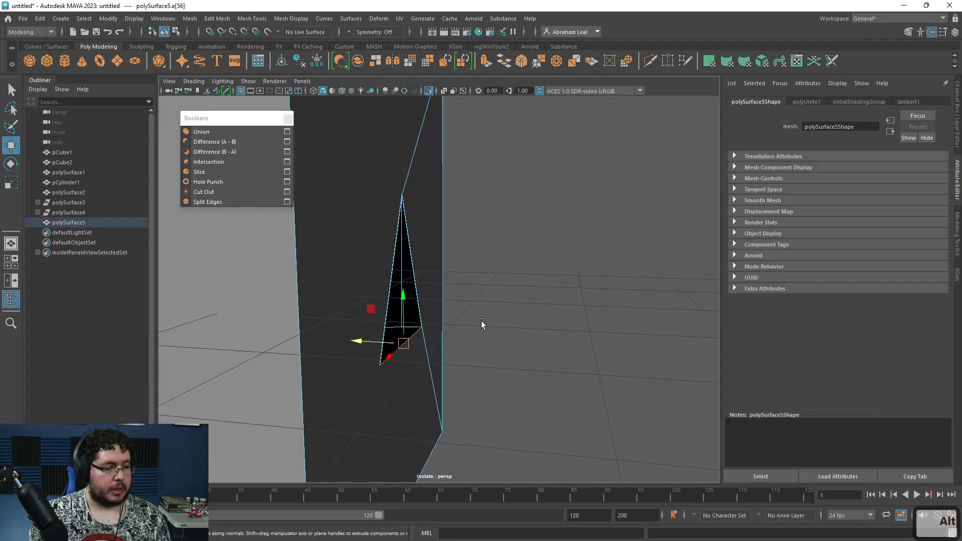
pyautogui.moveTo(482, 324)
pyautogui.keyDown('alt'); pyautogui.mouseDown()
pyautogui.moveTo(512, 285)
pyautogui.moveTo(466, 316)
pyautogui.moveTo(488, 305)
pyautogui.moveTo(506, 250)
pyautogui.moveTo(571, 271)
pyautogui.moveTo(493, 325)
pyautogui.moveTo(434, 305)
pyautogui.moveTo(470, 319)
pyautogui.mouseUp(); pyautogui.keyUp('alt')
pyautogui.hotkey('ctrl', 'z')
# Delete the combined mesh and then every object listed in the Outliner, leaving isolate view
pyautogui.click(435, 305)
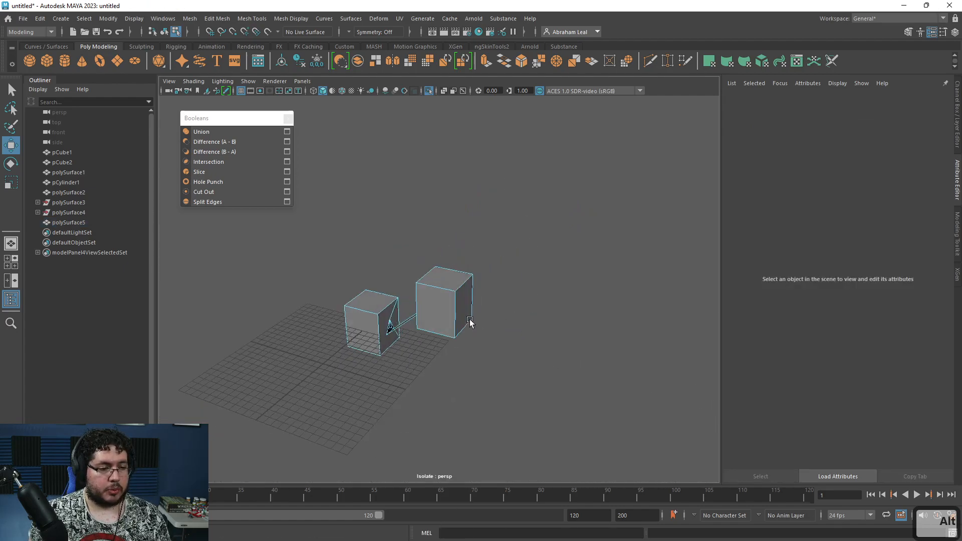
pyautogui.click(376, 316)
pyautogui.press('BackSpace')
pyautogui.rightClick(388, 255)
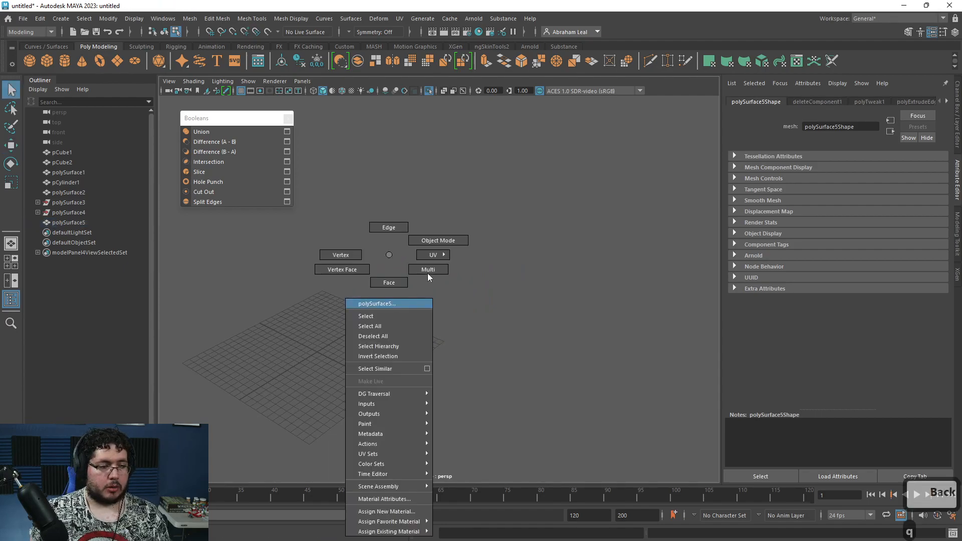
pyautogui.moveTo(389, 256); pyautogui.dragTo(427, 271, button='right')
pyautogui.click(61, 153)
pyautogui.keyDown('shift'); pyautogui.click(69, 223); pyautogui.keyUp('shift')
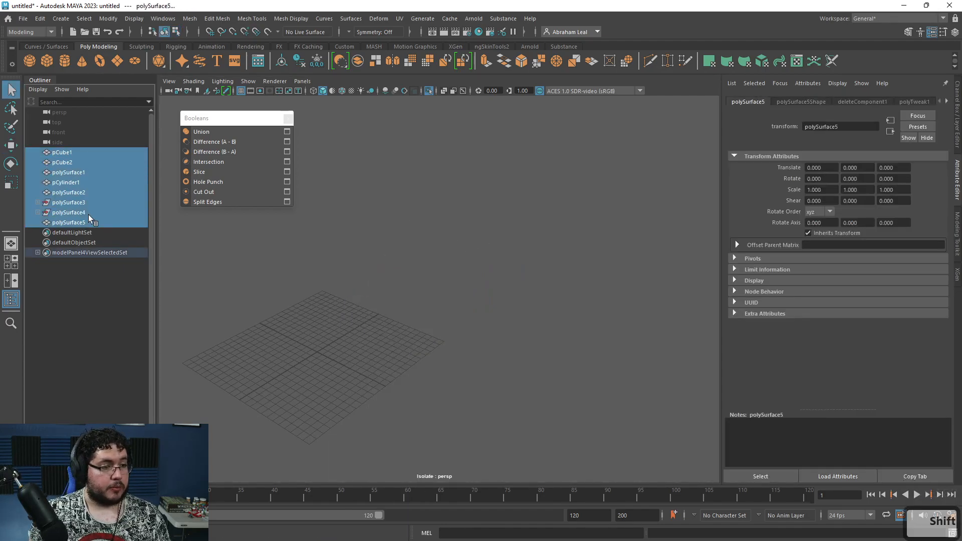
pyautogui.press('BackSpace')
pyautogui.press('f')
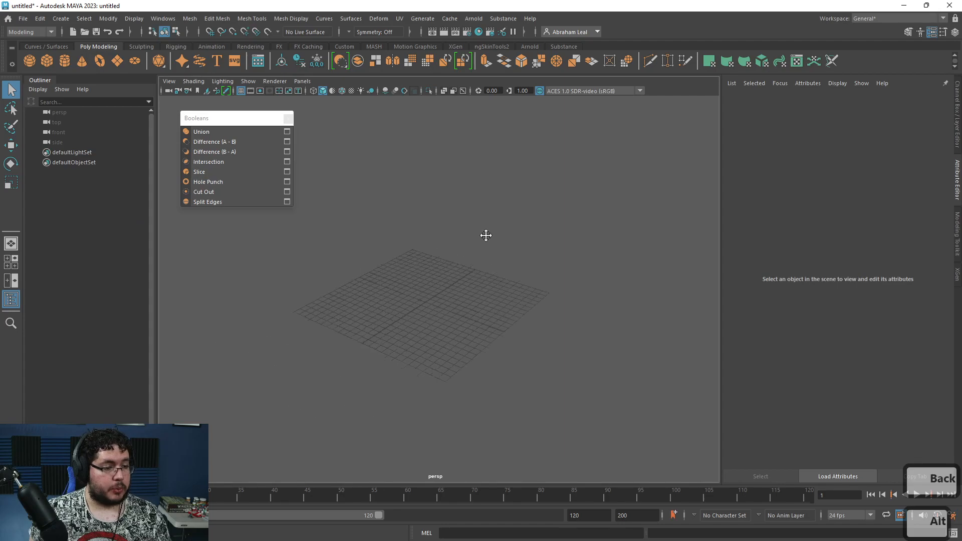
# Undo the deletions to restore the scene, then select pCylinder1 with the Move tool to shift it along X
pyautogui.hotkey('ctrl', 'z')
pyautogui.hotkey('ctrl', 'z')
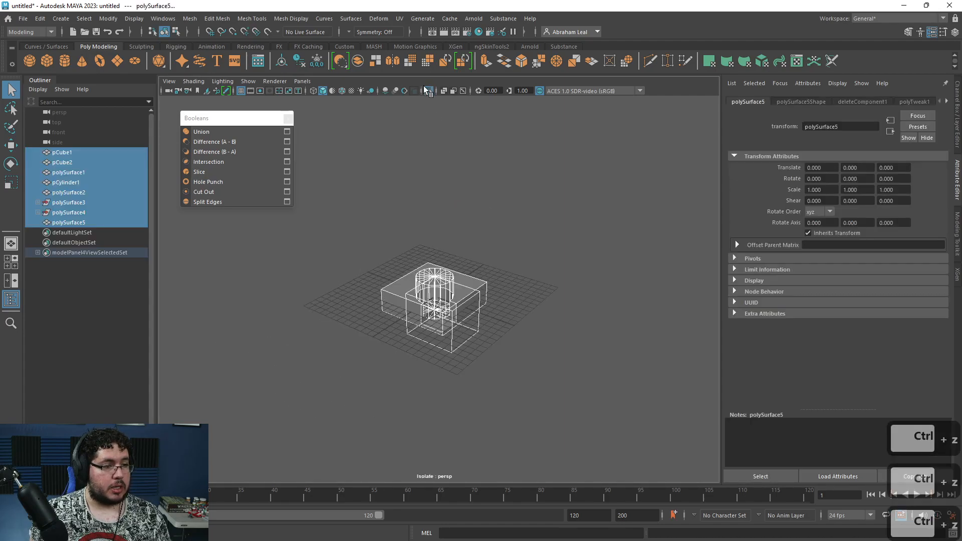
pyautogui.hotkey('ctrl', 'z')
pyautogui.scroll(3, 540, 281)
pyautogui.click(500, 253)
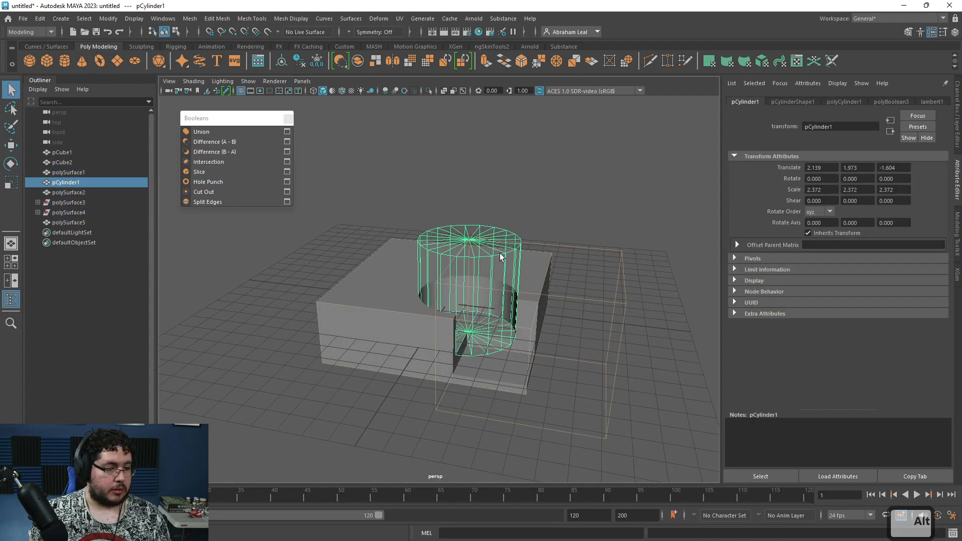
pyautogui.moveTo(500, 253)
pyautogui.keyDown('alt'); pyautogui.mouseDown()
pyautogui.moveTo(409, 286)
pyautogui.moveTo(412, 307)
pyautogui.mouseUp(); pyautogui.keyUp('alt')
pyautogui.press('w')
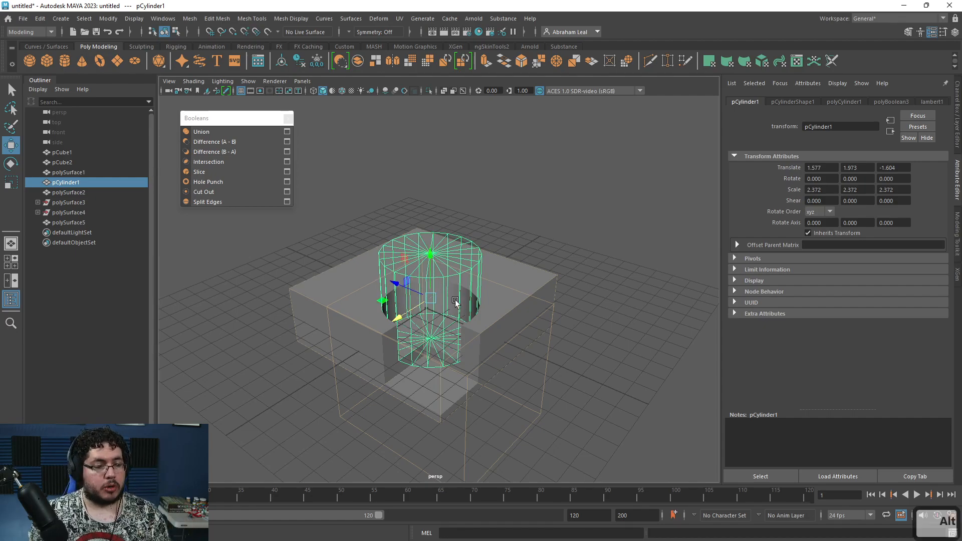
pyautogui.moveTo(439, 283)
pyautogui.keyDown('alt'); pyautogui.mouseDown()
pyautogui.moveTo(462, 287)
pyautogui.moveTo(444, 302)
pyautogui.moveTo(494, 248)
pyautogui.mouseUp(); pyautogui.keyUp('alt')
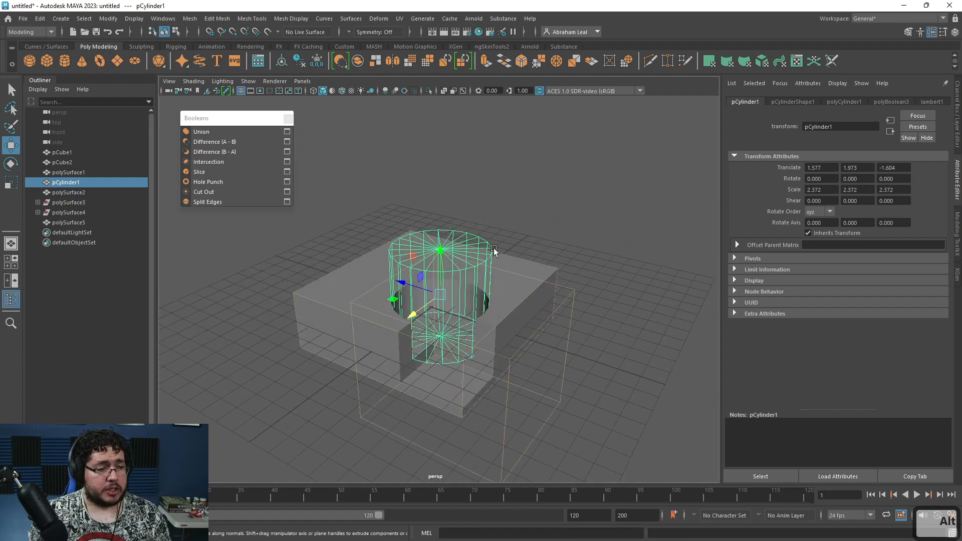
pyautogui.scroll(3, 472, 260)
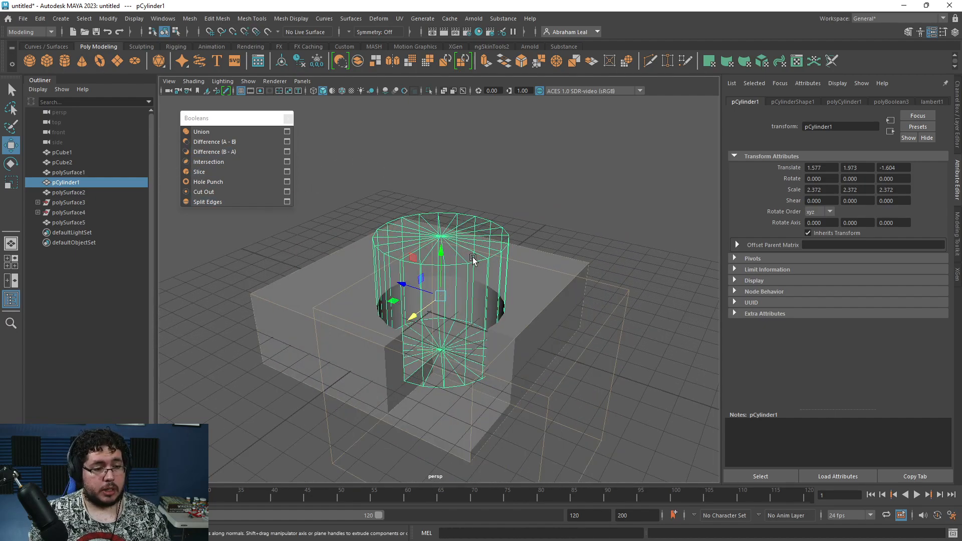
pyautogui.scroll(2, 473, 260)
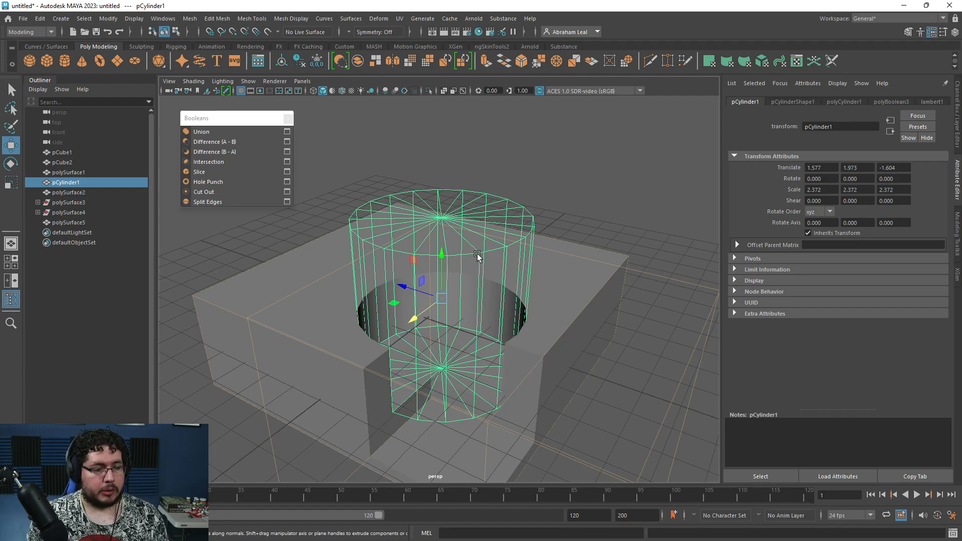
pyautogui.scroll(-2, 507, 269)
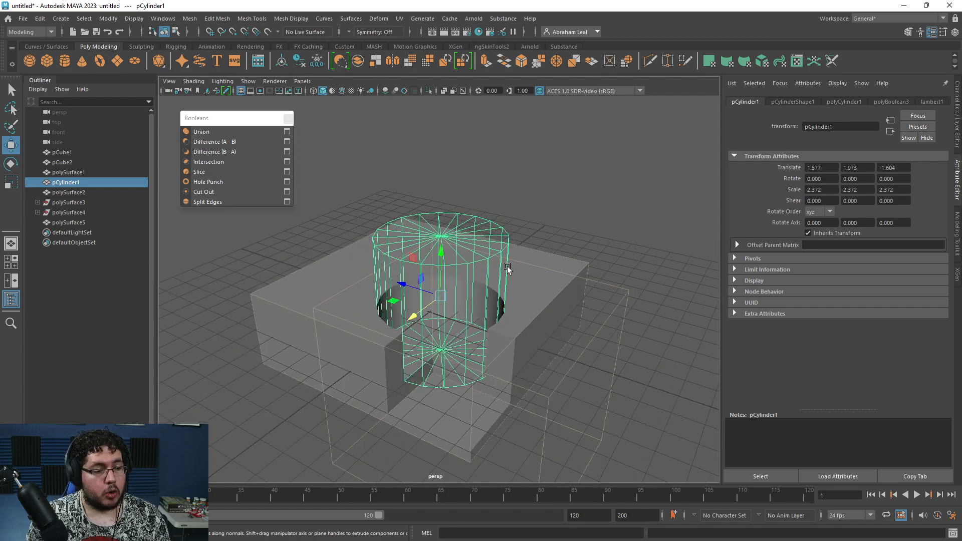
pyautogui.scroll(3, 507, 269)
pyautogui.scroll(-1, 508, 270)
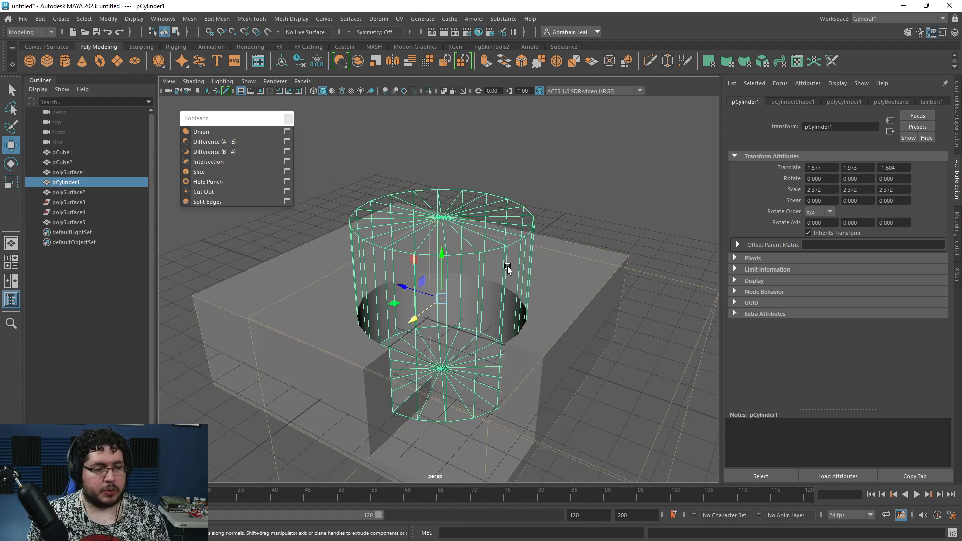